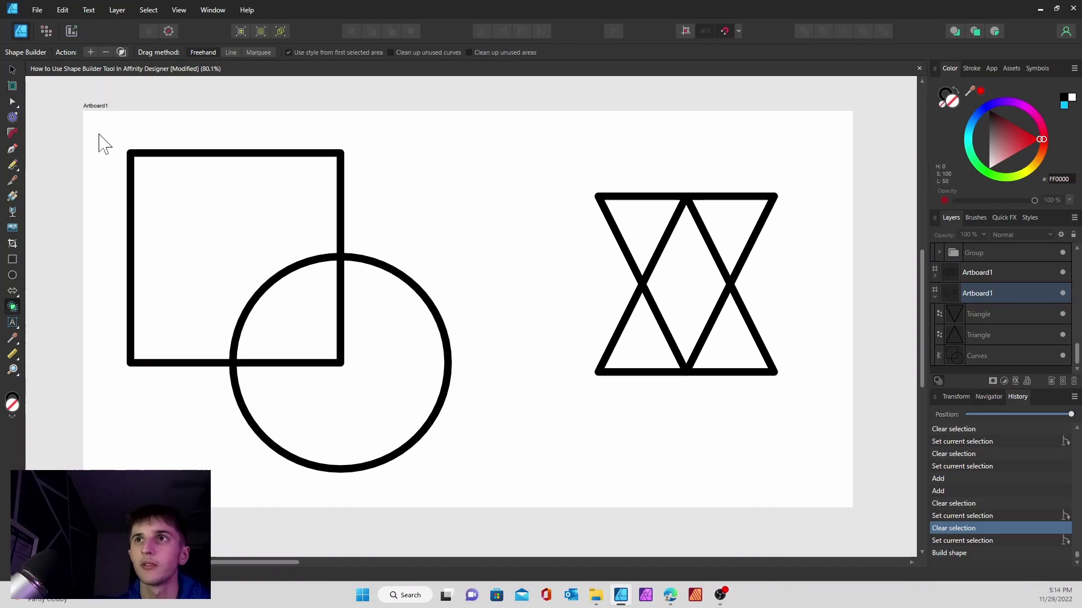
Marquee-select the square and the overlapping circle together
drag(99, 134, 489, 509)
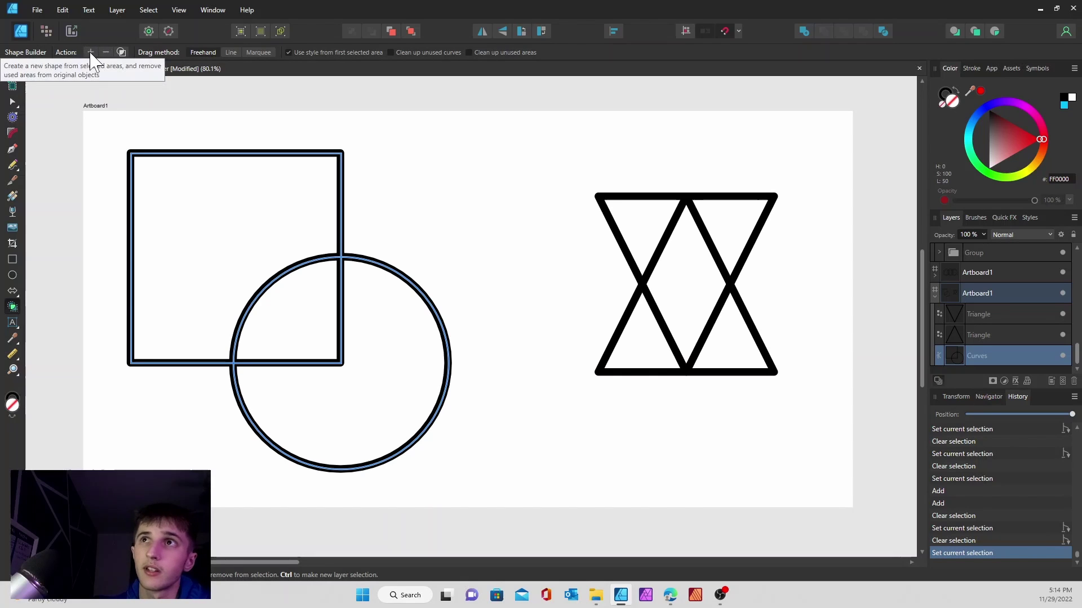
click(90, 53)
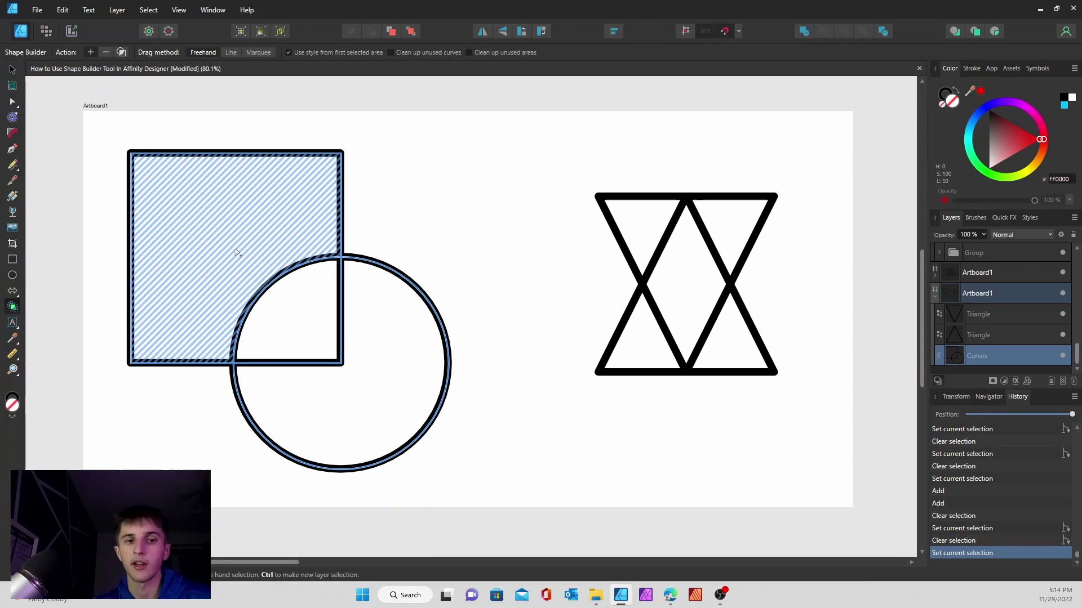
mouse_move(224, 247)
mouse_down()
mouse_move(258, 263)
mouse_move(332, 390)
mouse_move(320, 366)
mouse_up()
key(ctrl+z)
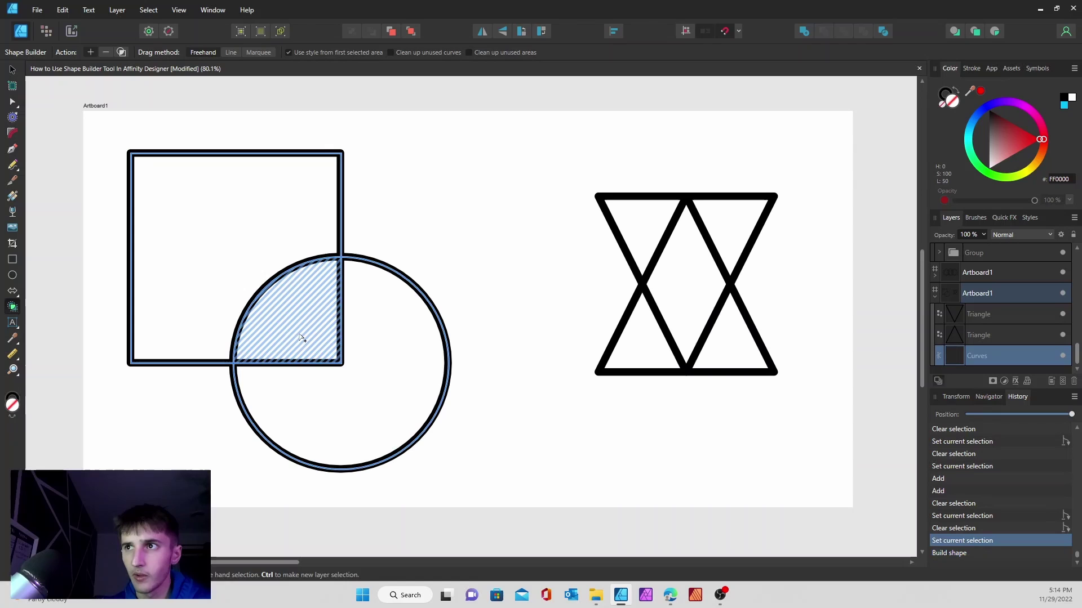
key(ctrl+z)
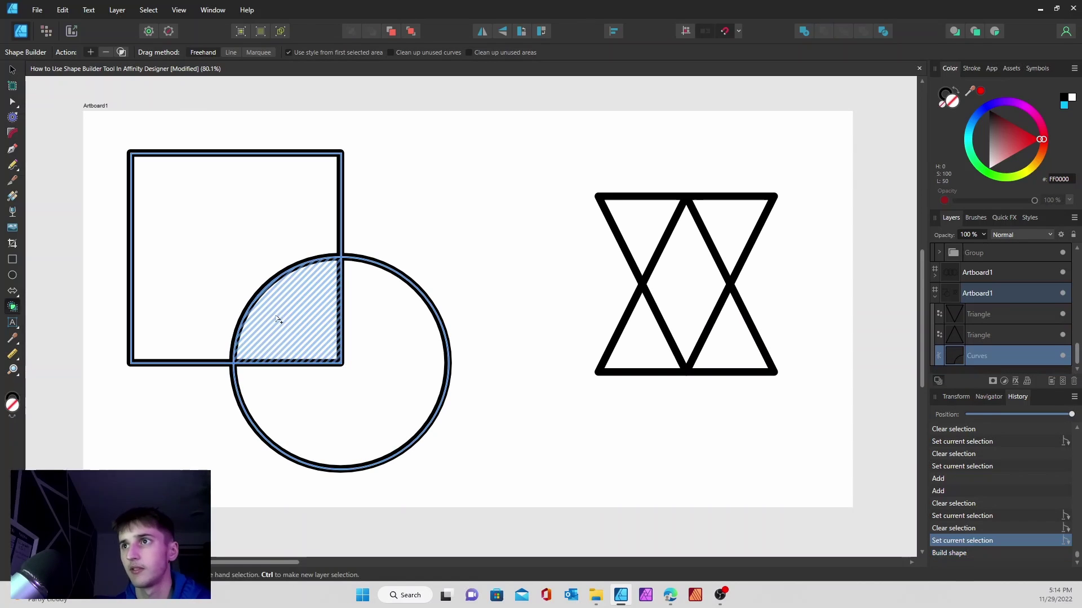
In Subtract mode, erase the square's edges and regions inside the circle, undoing one stray erase
click(106, 53)
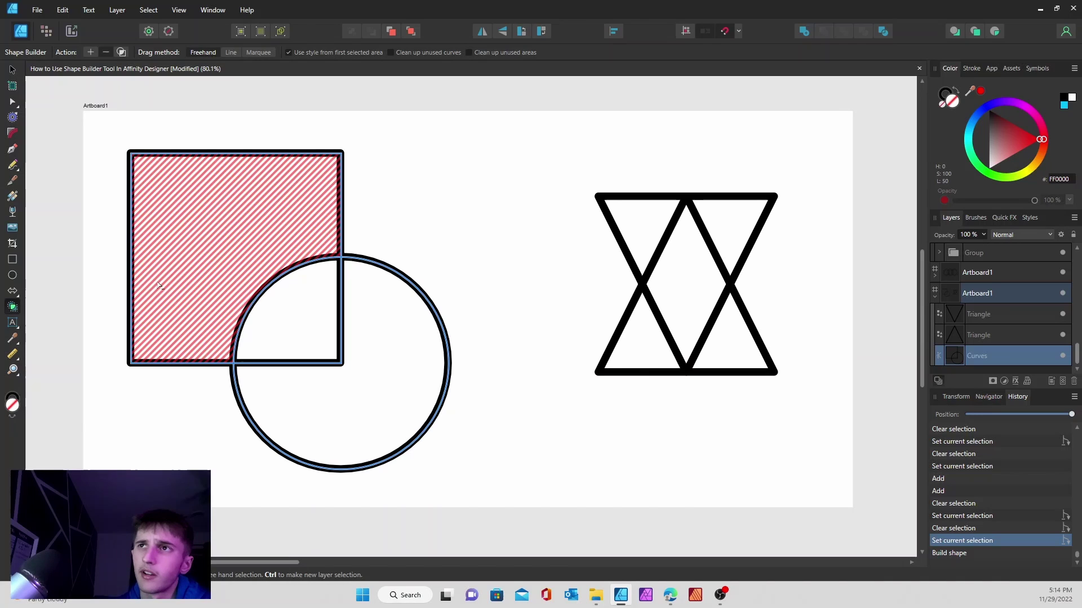
click(135, 183)
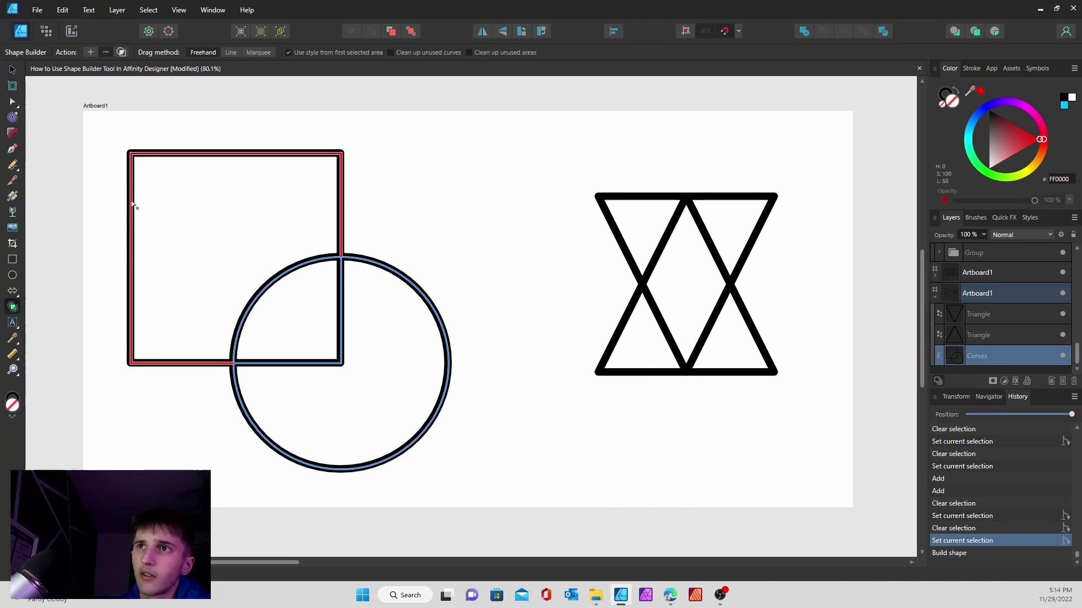
alt+click(160, 236)
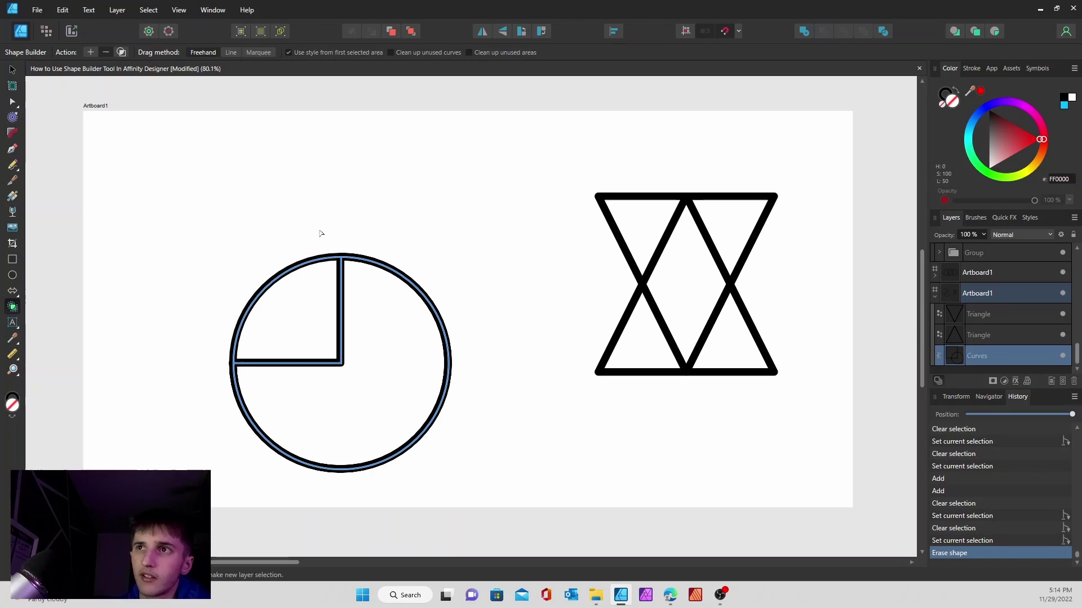
key(ctrl+z)
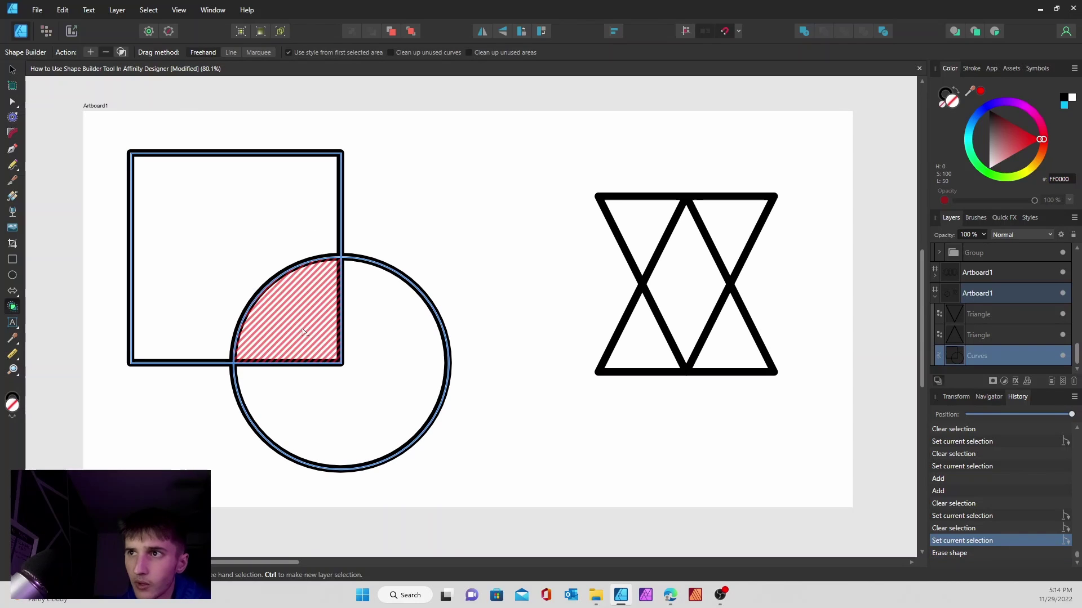
alt+click(302, 325)
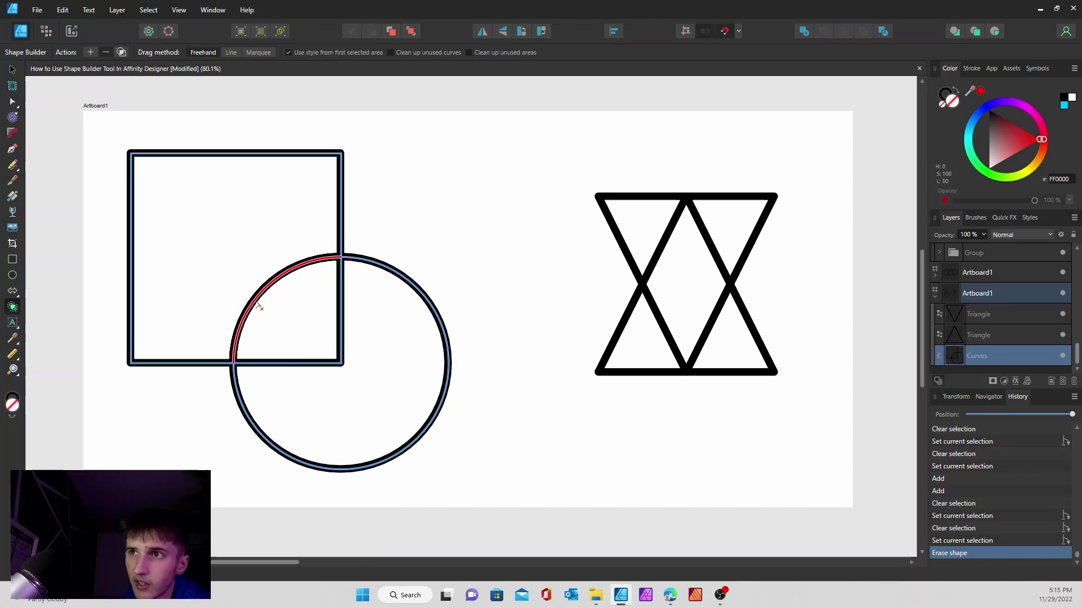
alt+click(342, 349)
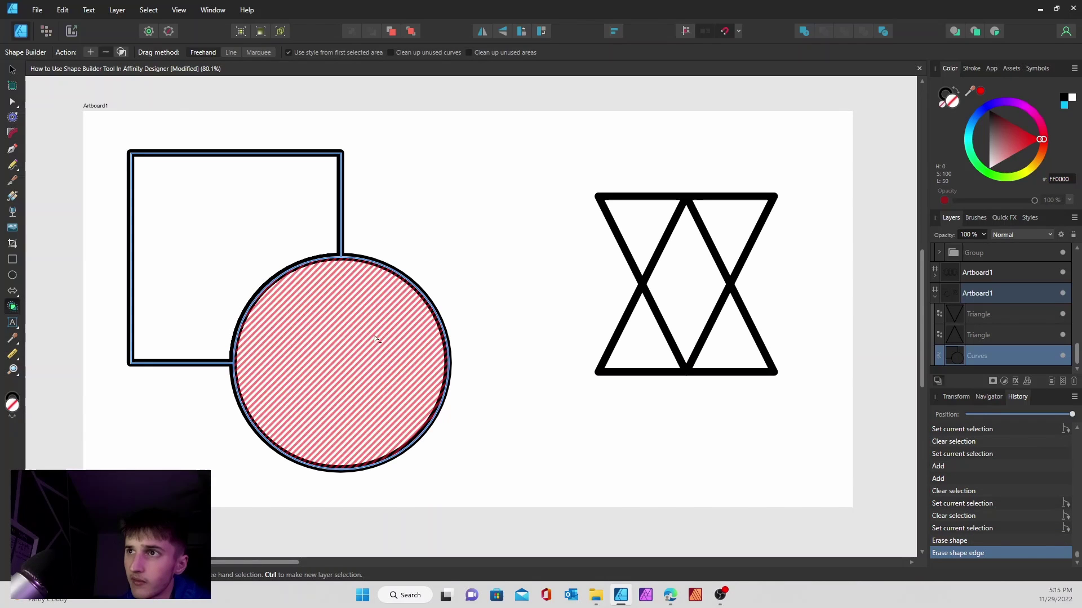
alt+click(271, 322)
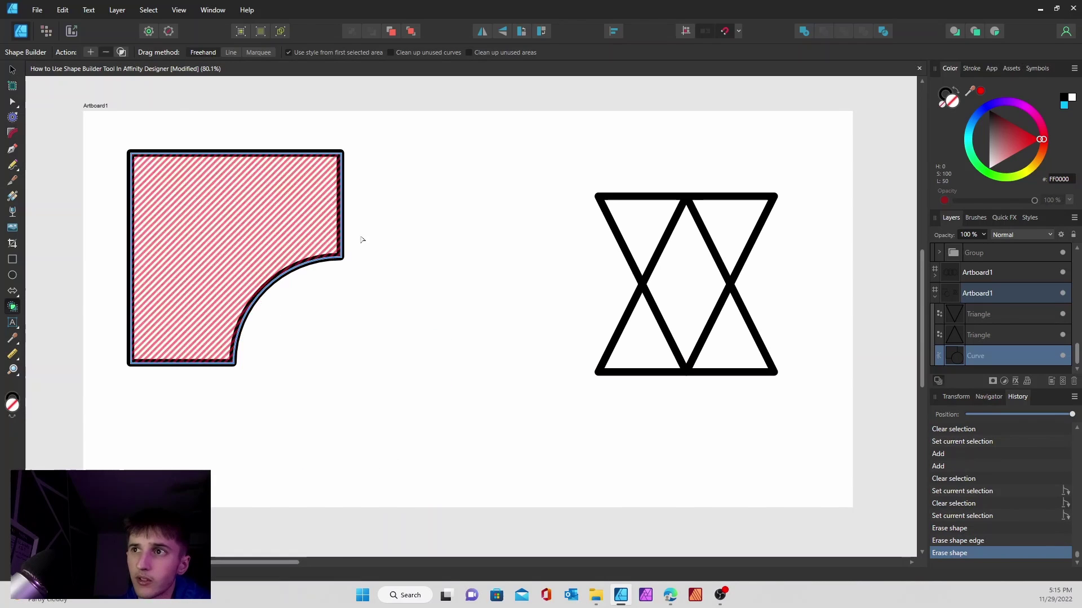
ctrl+click(646, 224)
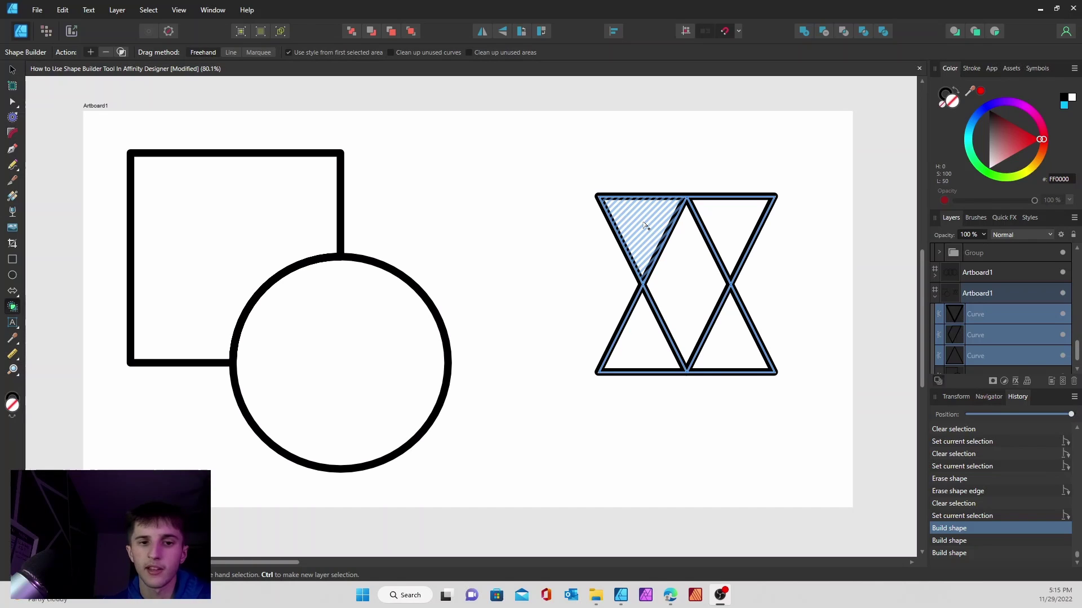
mouse_move(652, 225)
mouse_down()
mouse_move(711, 314)
mouse_move(732, 316)
mouse_up()
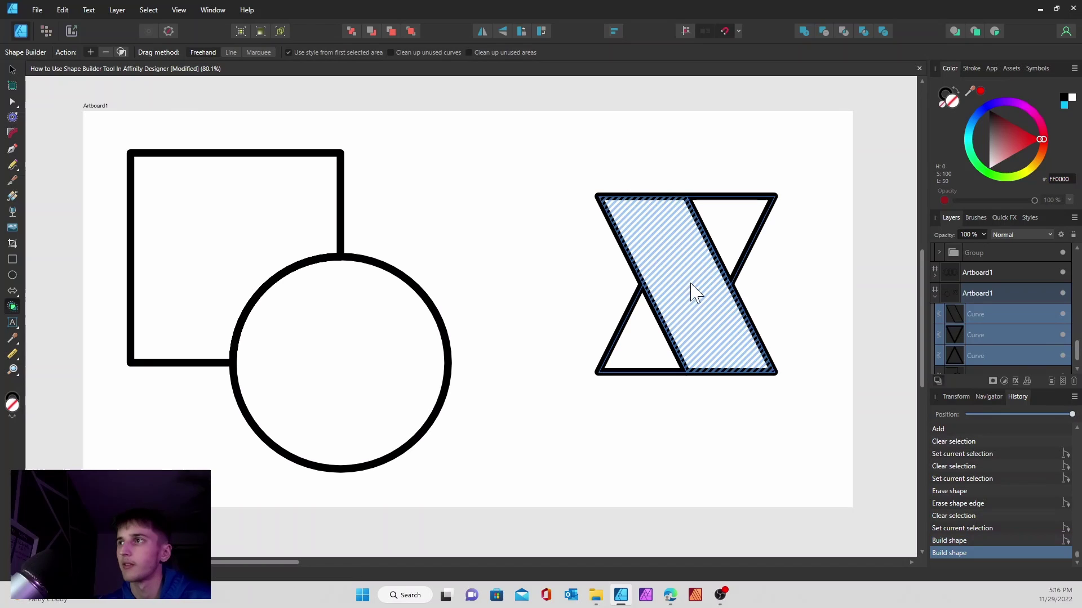
key(ctrl+z)
drag(725, 236, 661, 285)
key(ctrl+z)
mouse_move(653, 239)
mouse_down()
mouse_move(669, 271)
mouse_move(711, 240)
mouse_move(665, 262)
mouse_move(720, 332)
mouse_move(743, 293)
mouse_up()
key(ctrl+z)
key(ctrl+z)
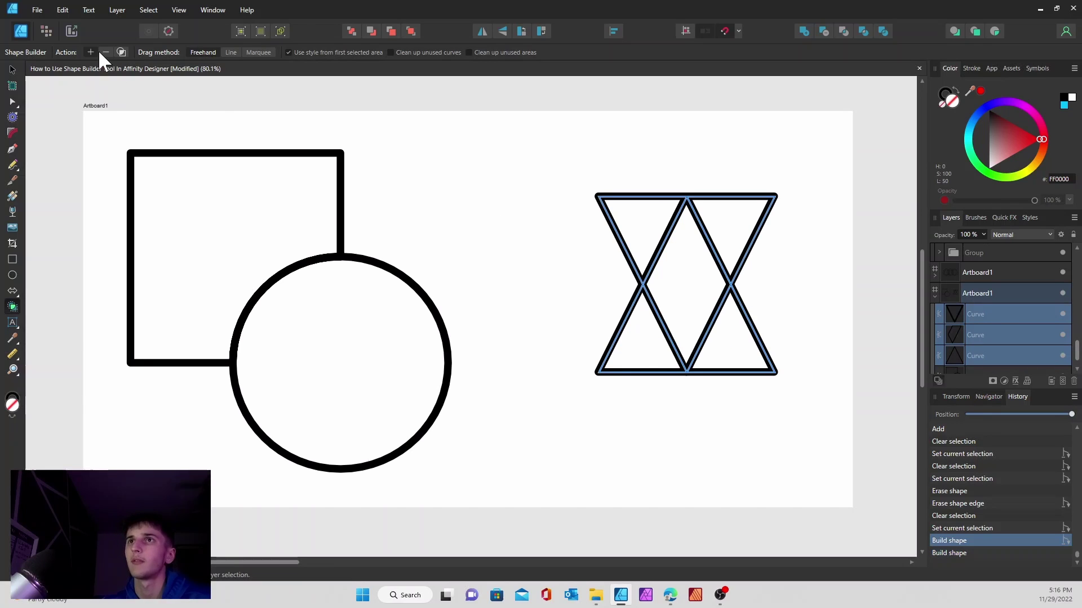
Test-erase several triangles and undo them, then erase the middle diamond of the crossed triangles
mouse_move(708, 173)
mouse_down()
mouse_move(731, 188)
mouse_move(798, 311)
mouse_move(787, 368)
mouse_move(744, 395)
mouse_move(755, 332)
mouse_up()
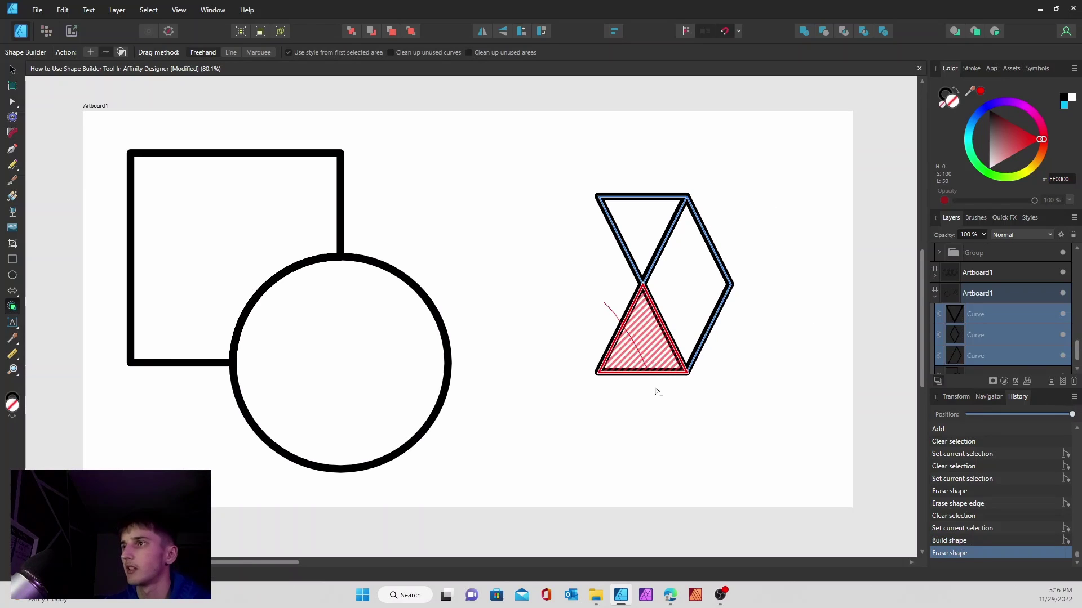
click(645, 341)
click(644, 239)
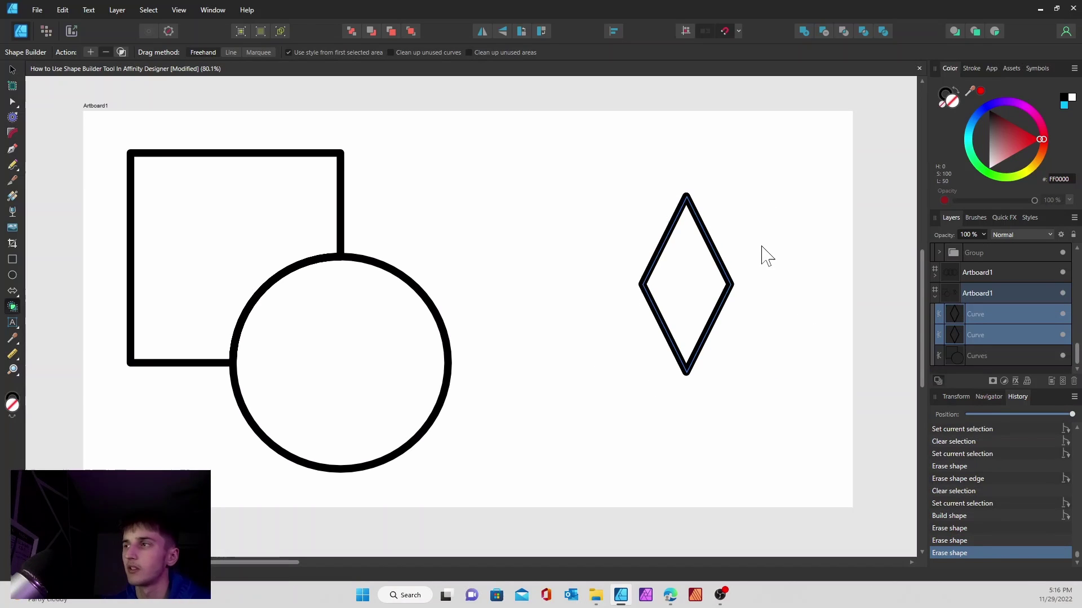
key(ctrl+z)
key(ctrl+z)
key(ctrl+z)
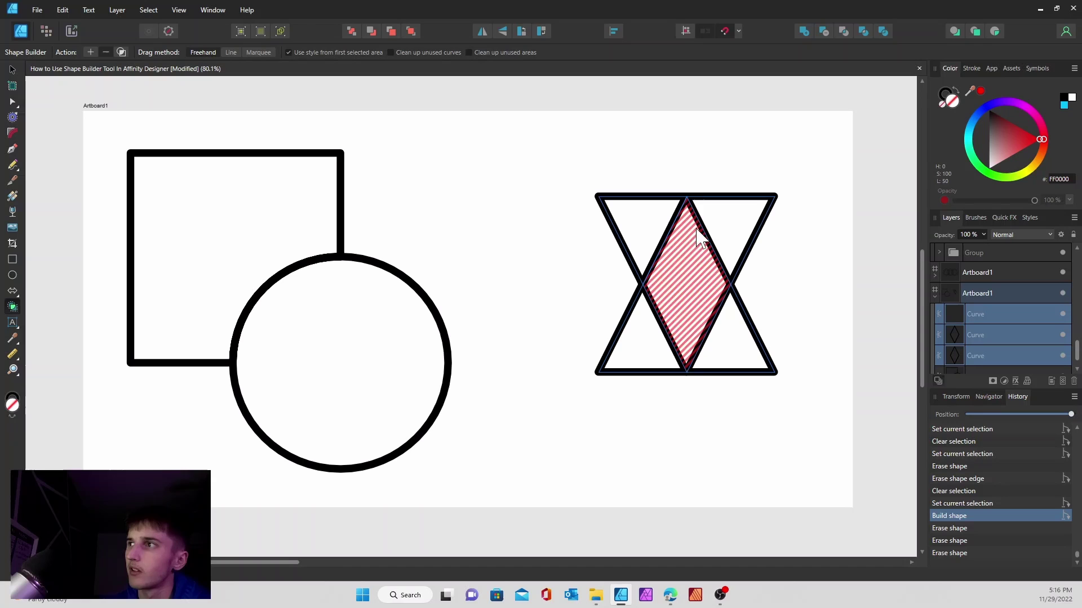
click(628, 220)
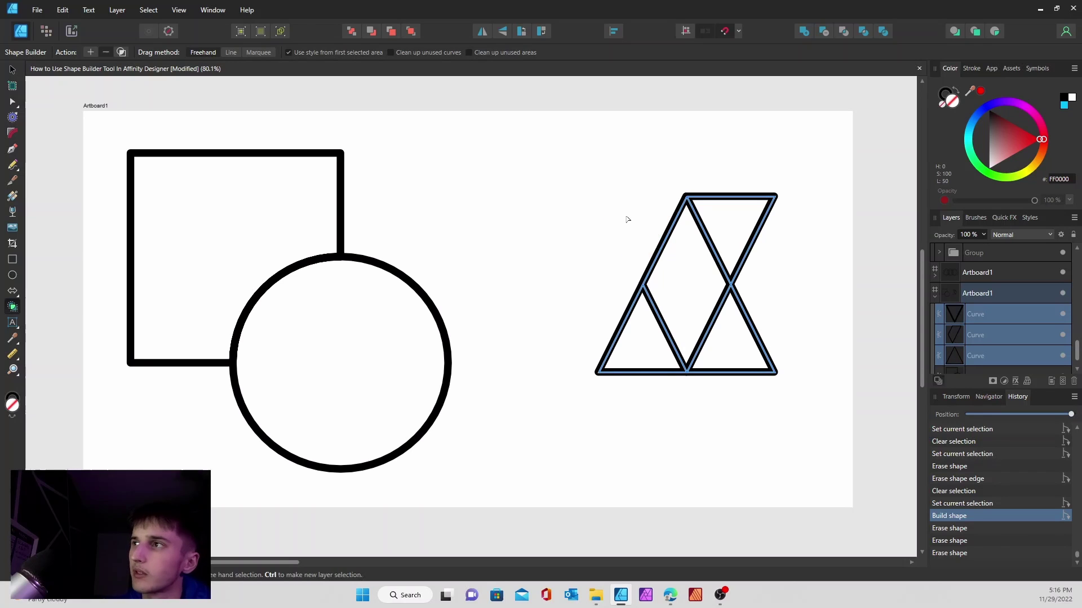
key(ctrl+z)
mouse_move(736, 190)
mouse_down()
mouse_move(780, 283)
mouse_move(777, 360)
mouse_move(749, 389)
mouse_up()
key(ctrl+z)
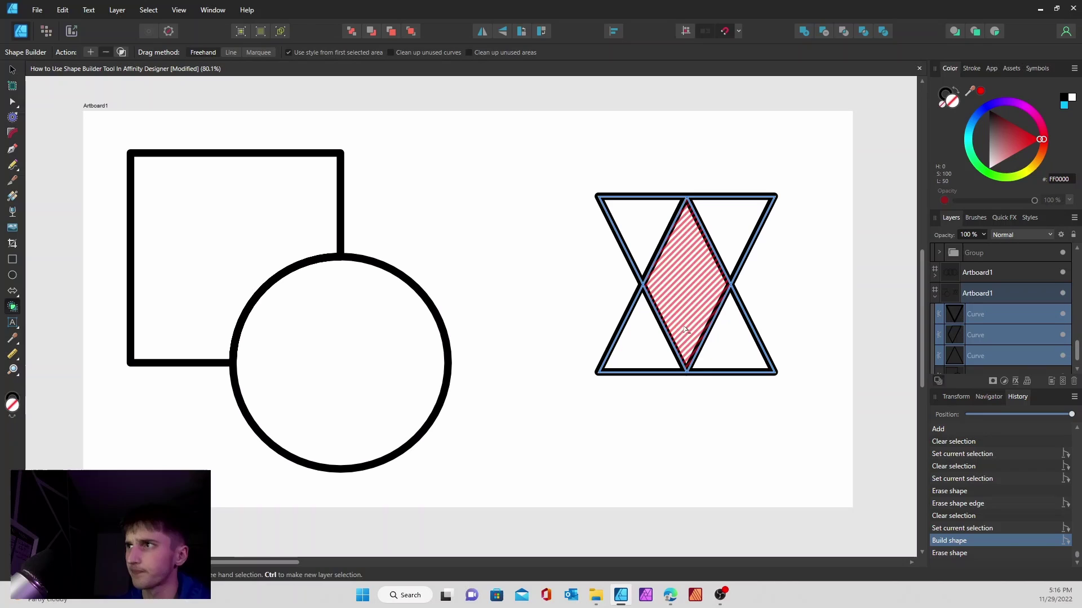
click(684, 280)
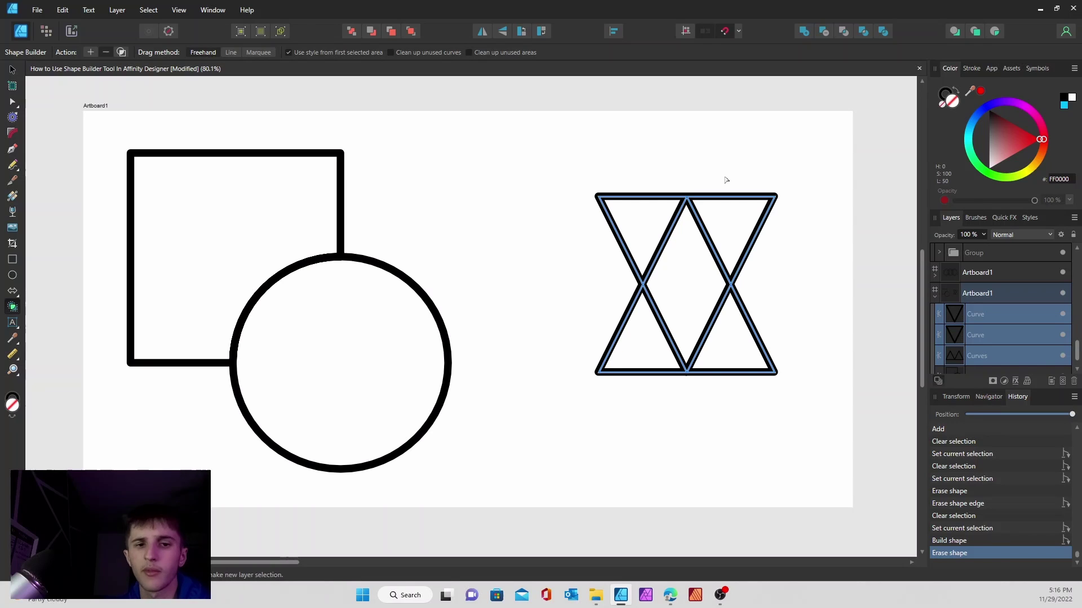
Erase the top-right triangle after undoing a few trial erases
drag(723, 176, 744, 244)
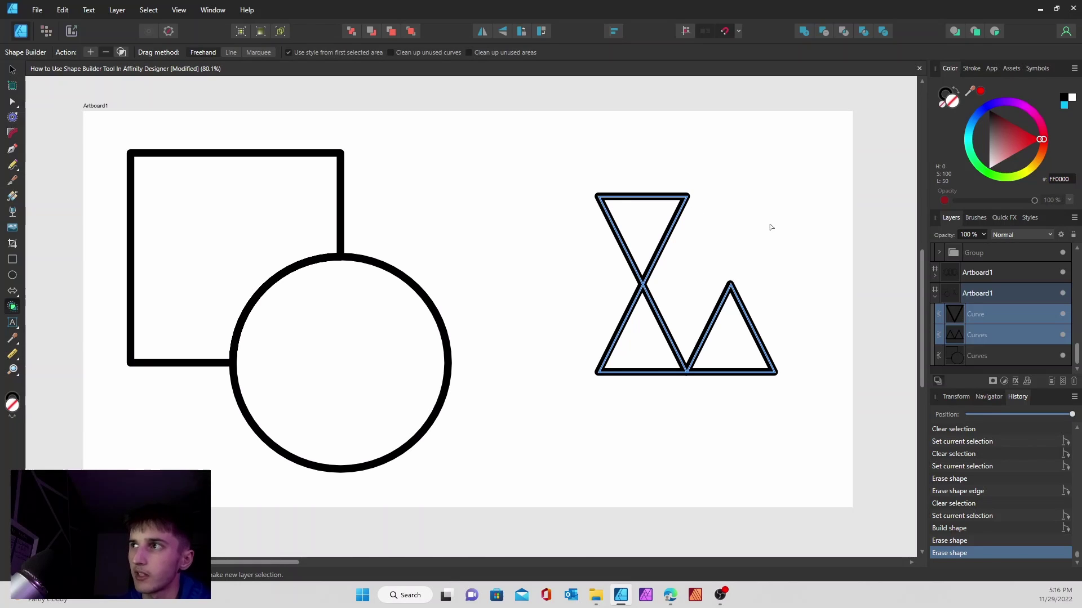
key(ctrl+z)
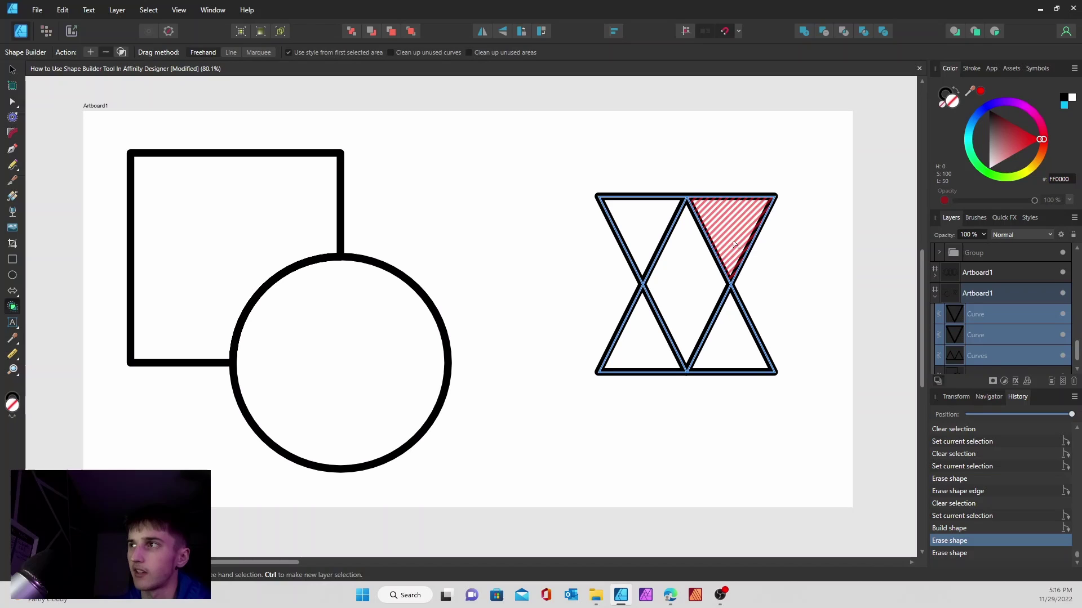
key(ctrl+z)
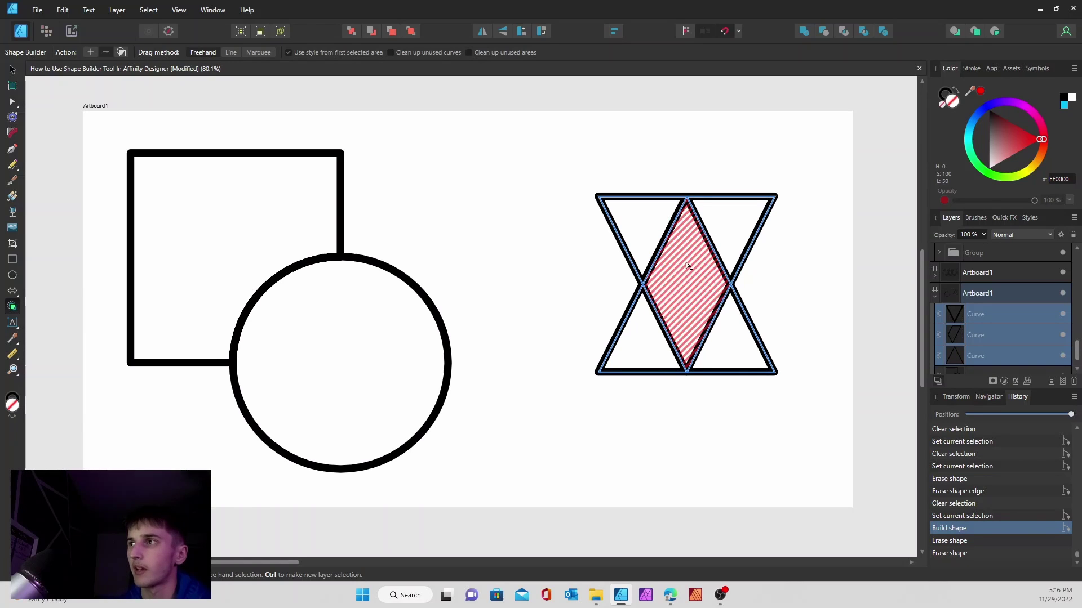
alt+click(732, 222)
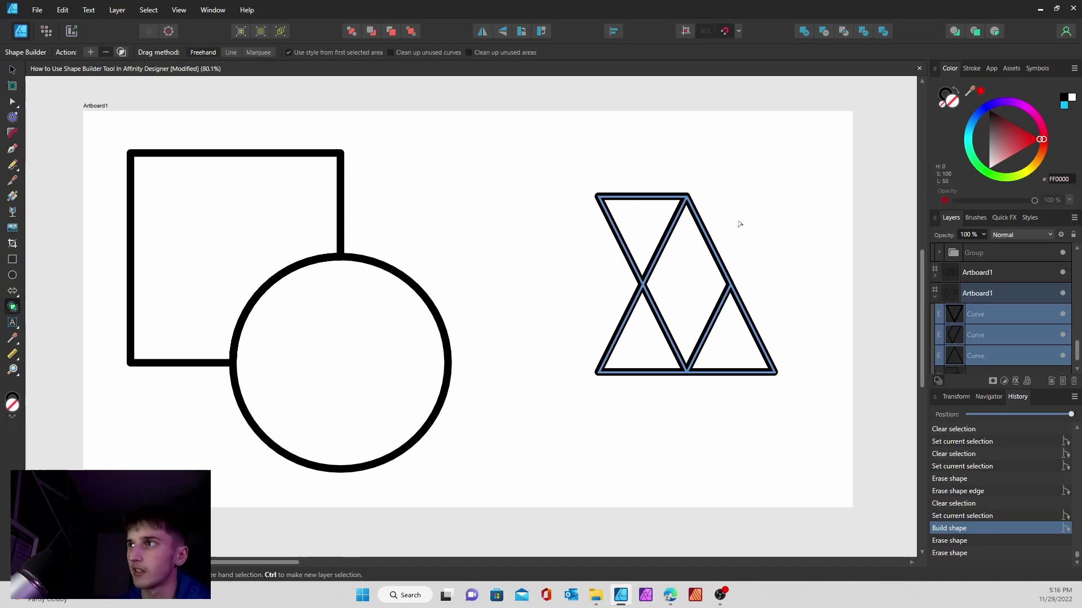
key(ctrl+z)
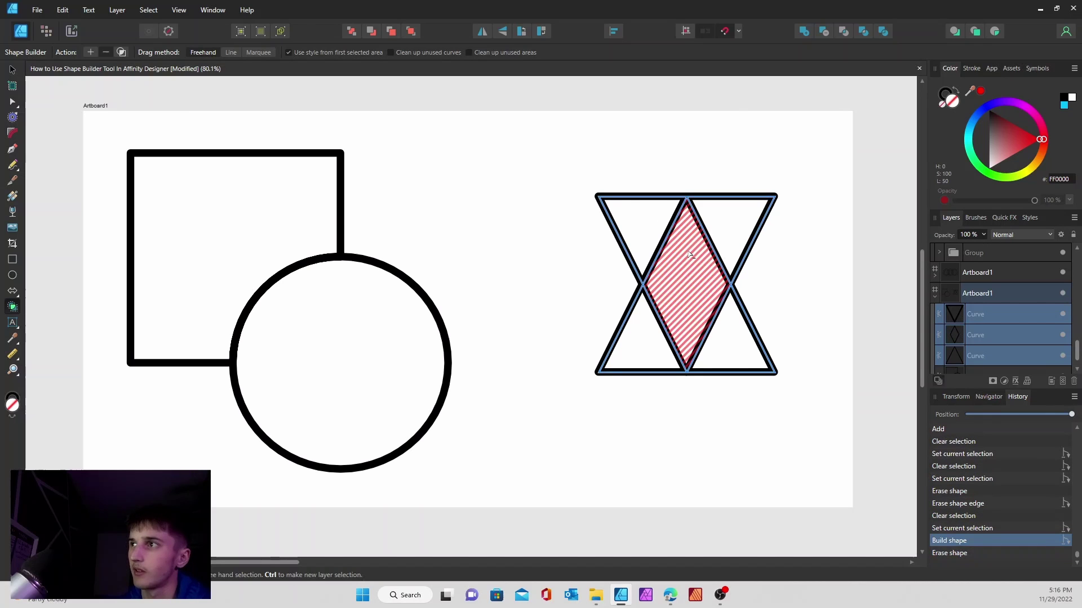
alt+click(743, 218)
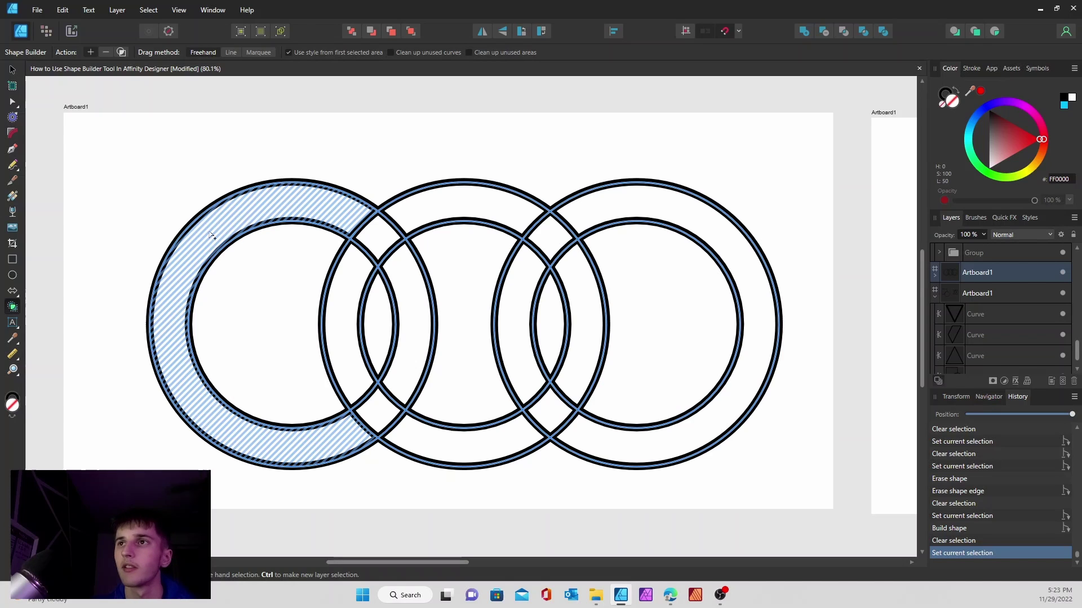
Merge ring bands across the left, right and top overlaps so the three rings interlock
mouse_move(297, 445)
mouse_down()
mouse_move(338, 445)
mouse_move(384, 412)
mouse_move(406, 361)
mouse_up()
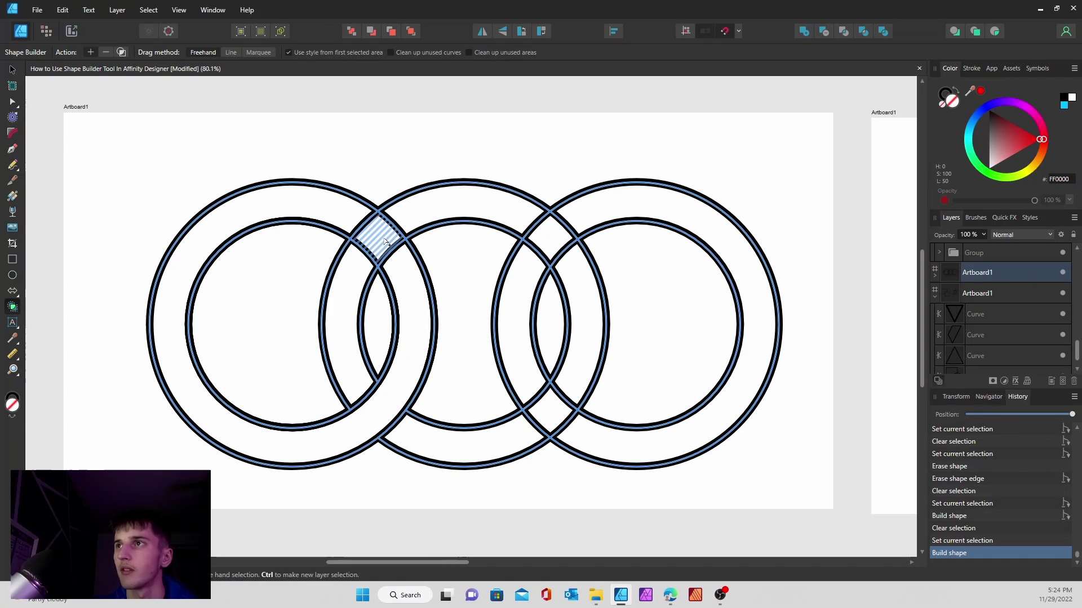
click(351, 349)
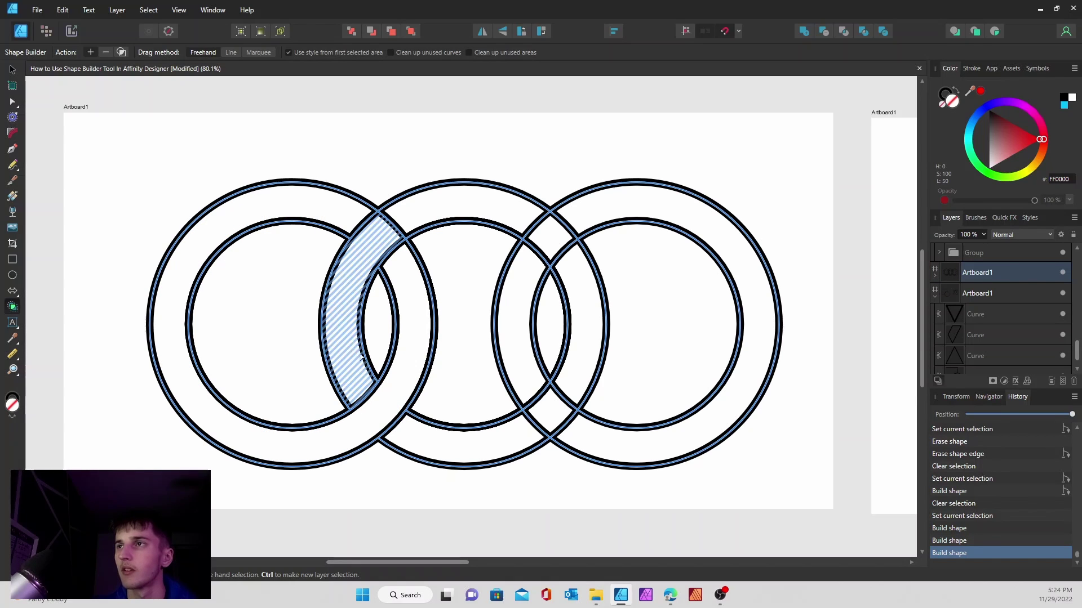
drag(510, 444, 582, 371)
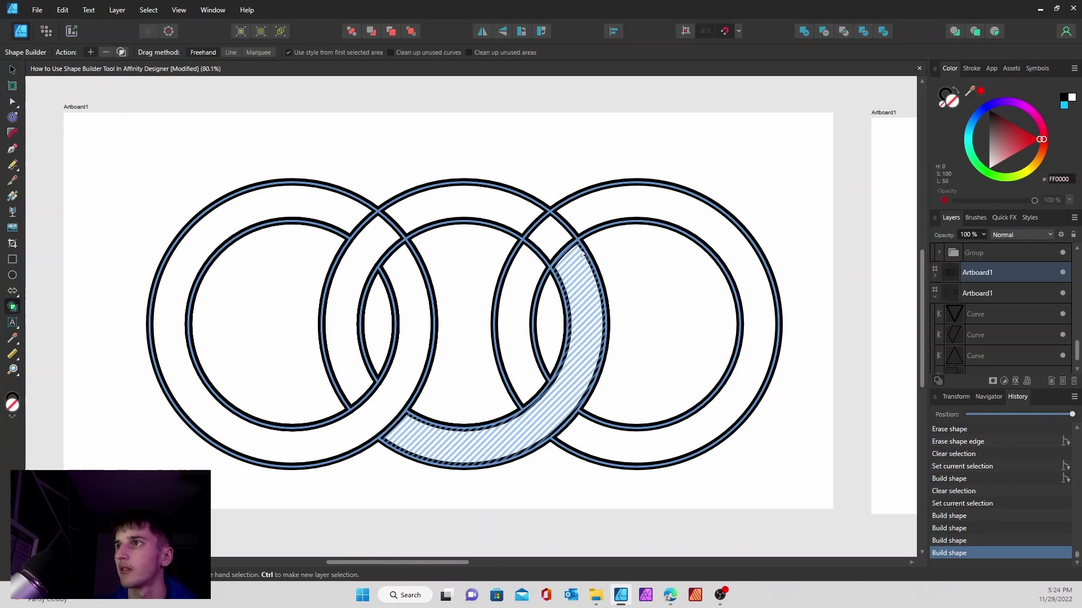
click(524, 286)
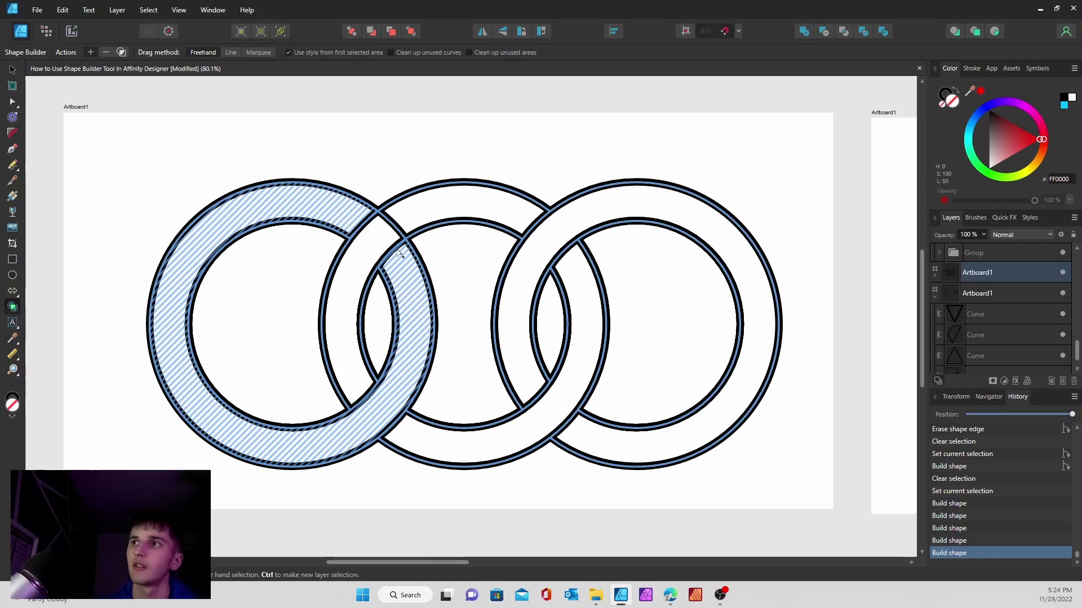
mouse_move(462, 195)
mouse_down()
mouse_move(349, 282)
mouse_move(361, 315)
mouse_up()
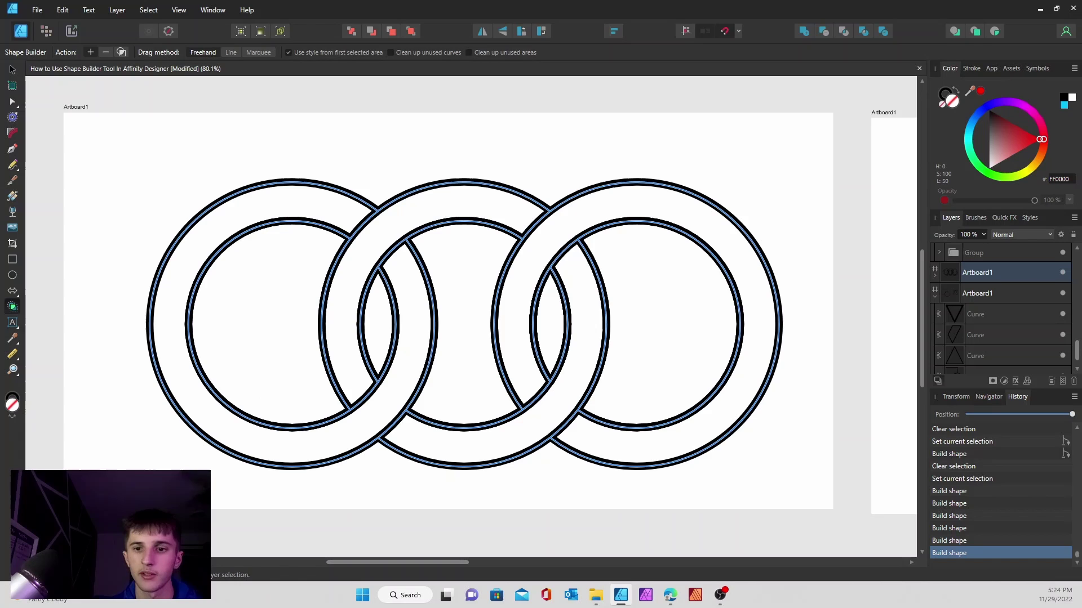
click(973, 252)
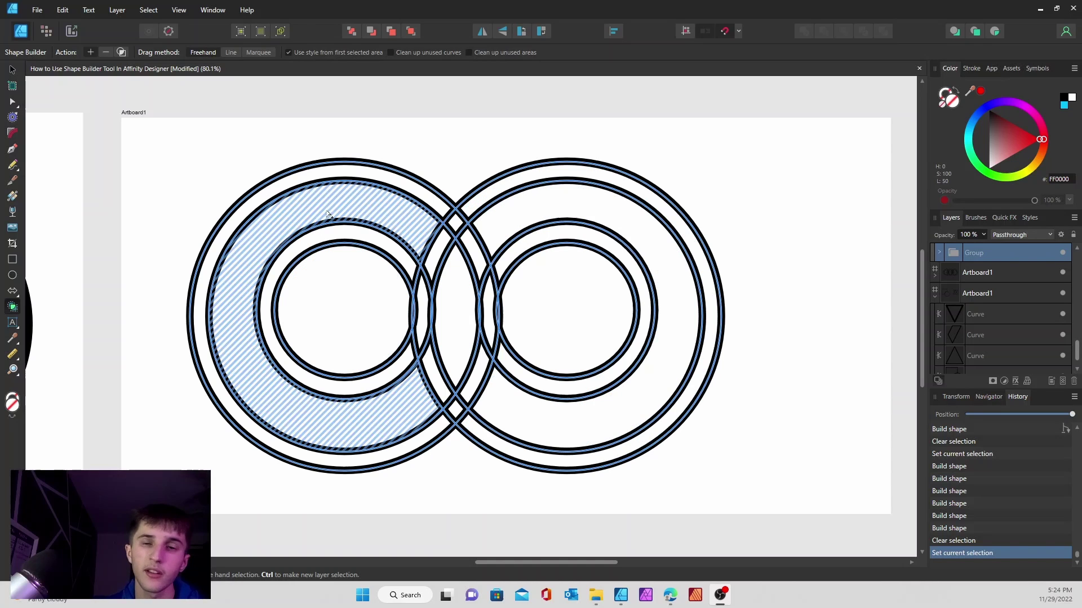
Tick Clean up unused curves and areas, test a merge and inner-circle erasures, then undo
click(393, 53)
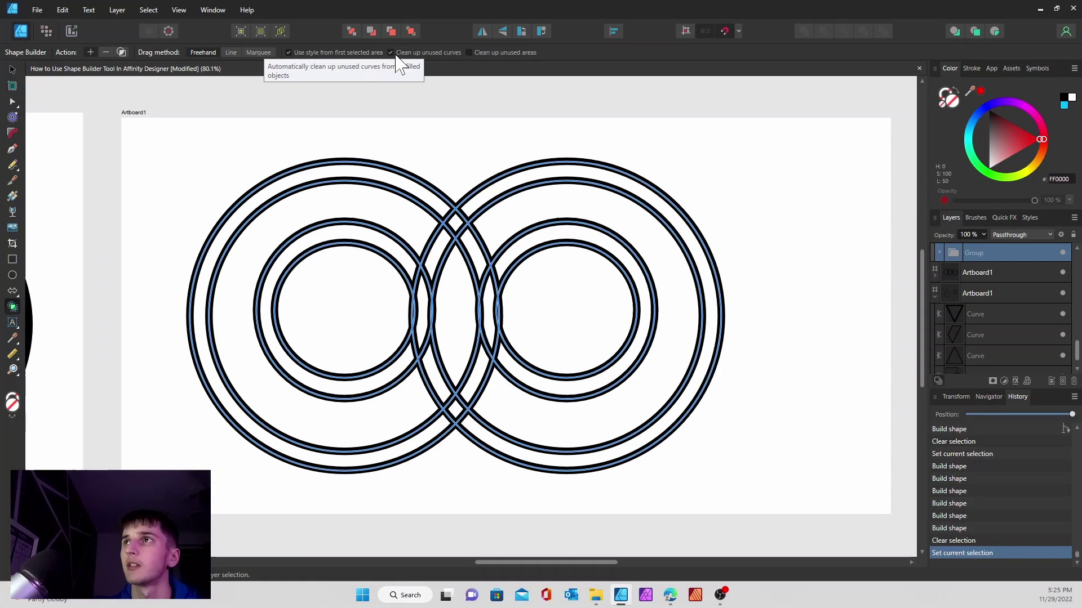
click(469, 53)
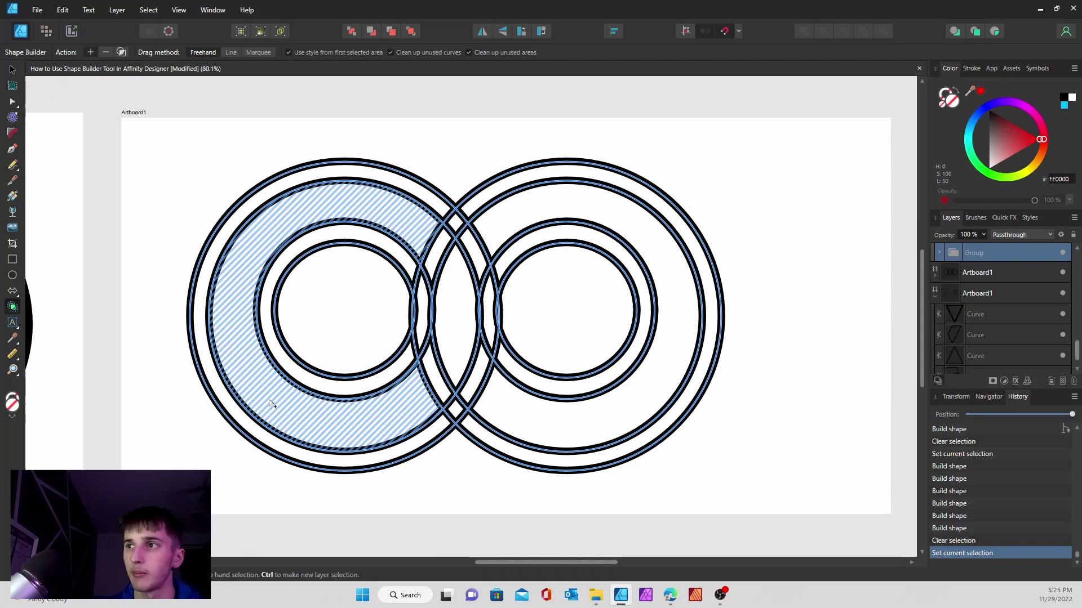
mouse_move(269, 401)
mouse_down()
mouse_move(355, 410)
mouse_move(389, 400)
mouse_move(446, 346)
mouse_move(492, 243)
mouse_up()
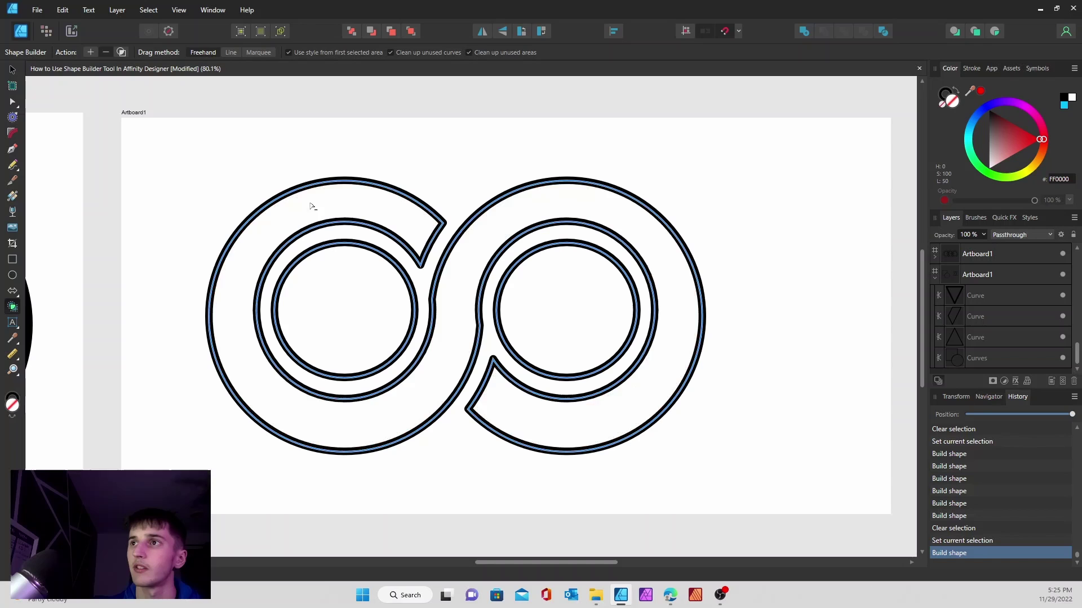
click(390, 264)
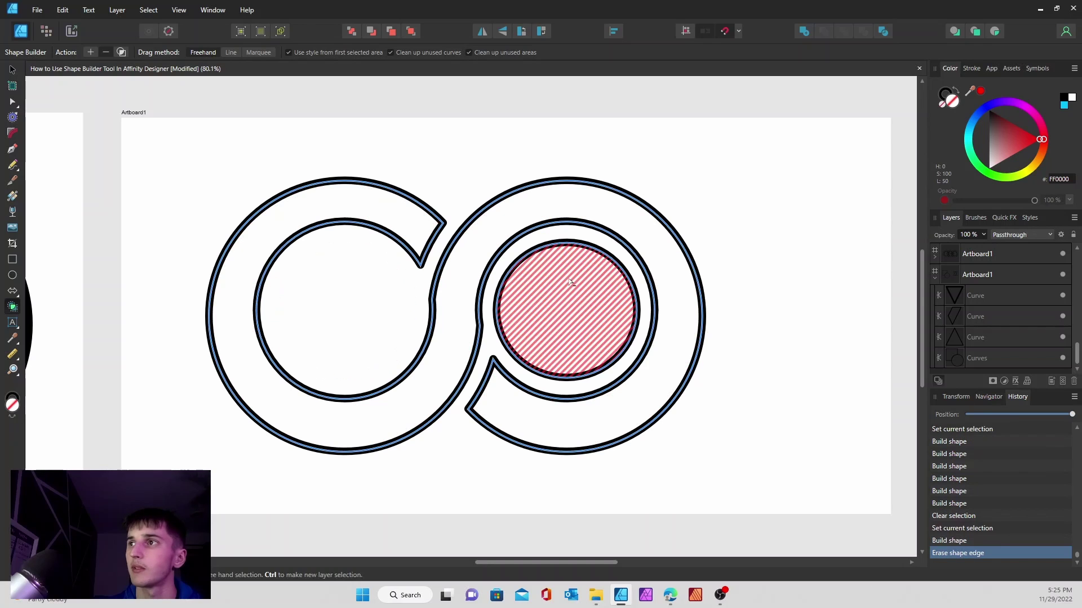
click(515, 266)
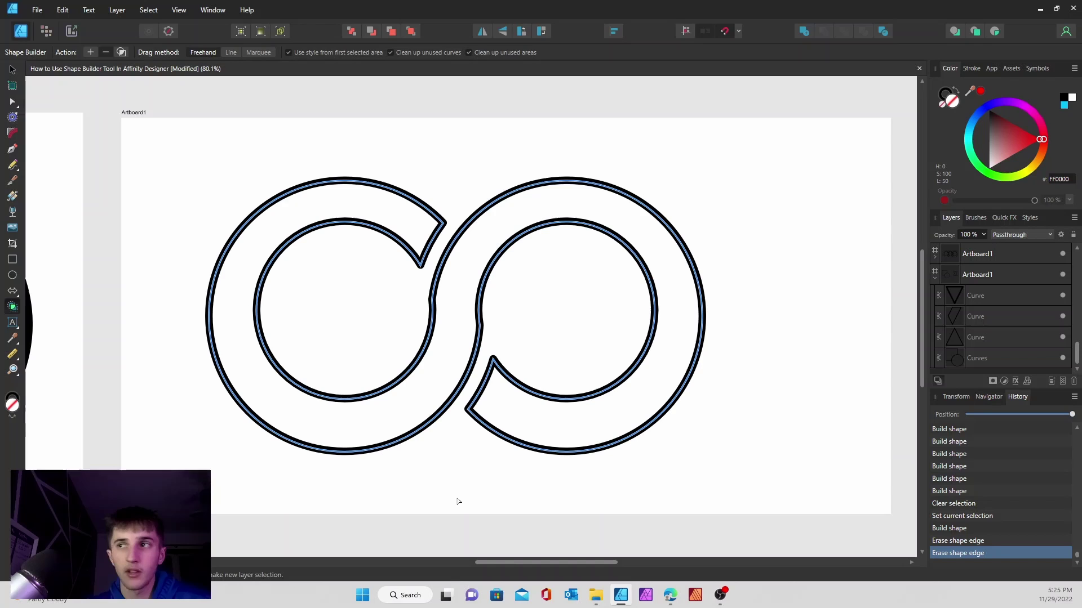
key(ctrl+z)
key(ctrl+z)
key(ctrl+z)
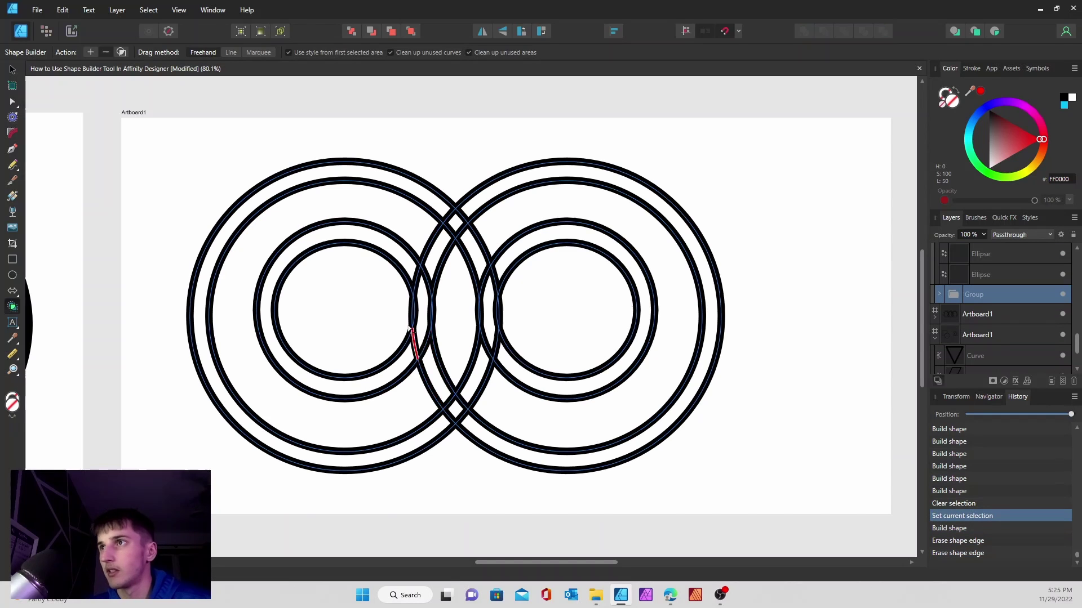
With area clean-up off, merge the outer ring regions and erase the top crossing piece to interlace them
click(469, 52)
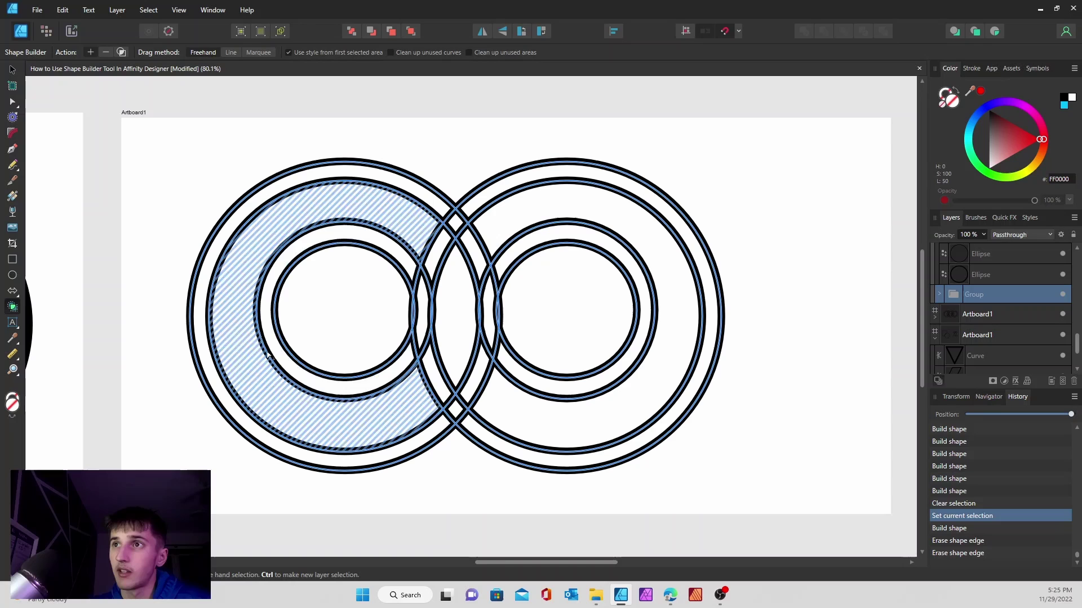
mouse_move(331, 417)
mouse_down()
mouse_move(422, 398)
mouse_move(451, 372)
mouse_up()
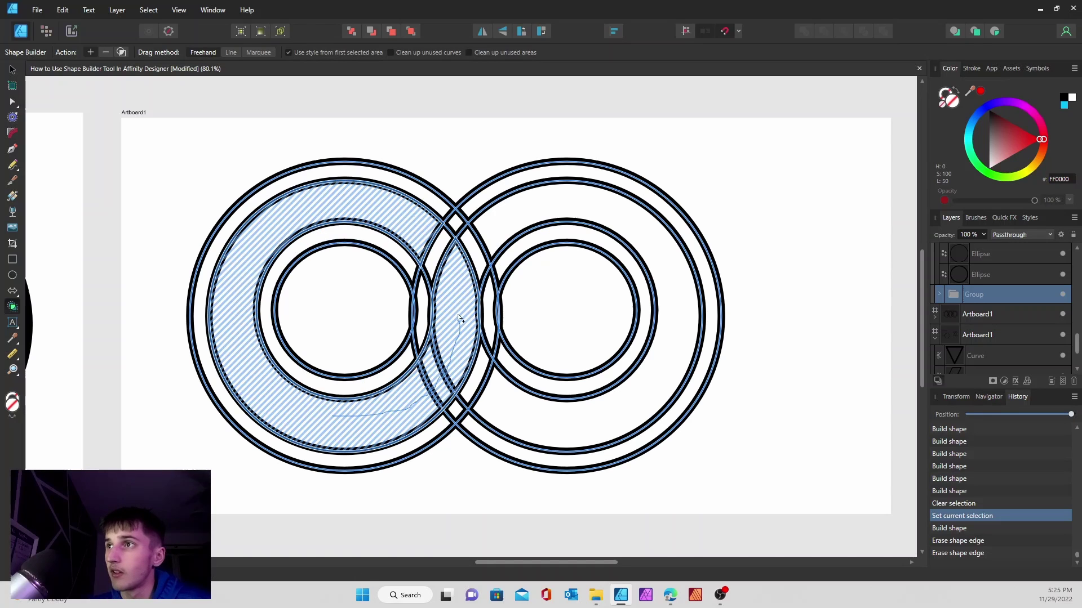
mouse_move(469, 277)
mouse_down()
mouse_move(479, 254)
mouse_move(530, 226)
mouse_up()
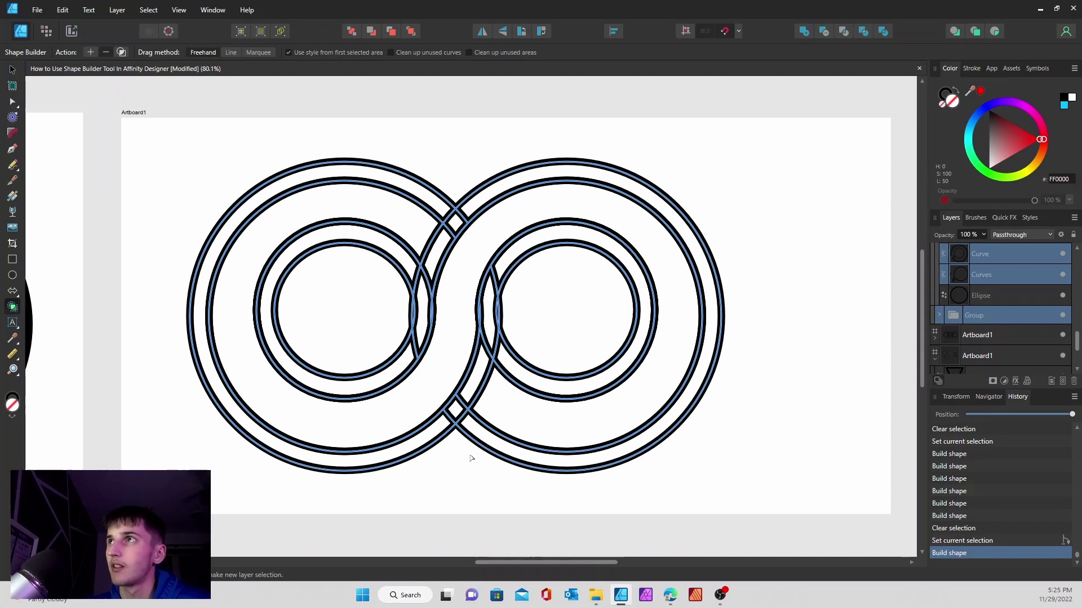
drag(466, 454, 448, 427)
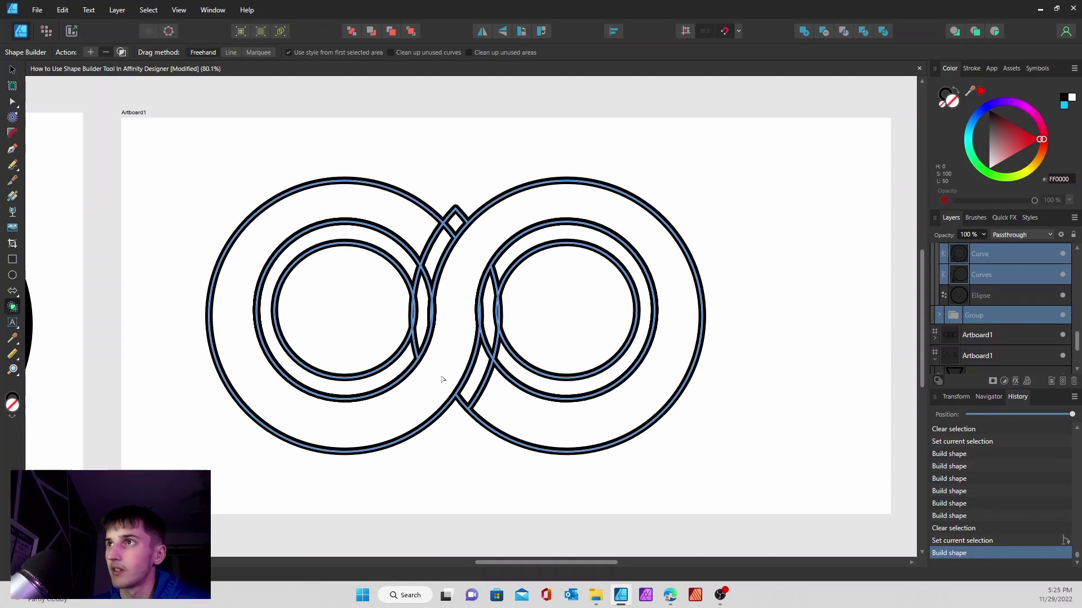
mouse_move(455, 223)
mouse_down()
mouse_move(429, 279)
mouse_move(418, 357)
mouse_up()
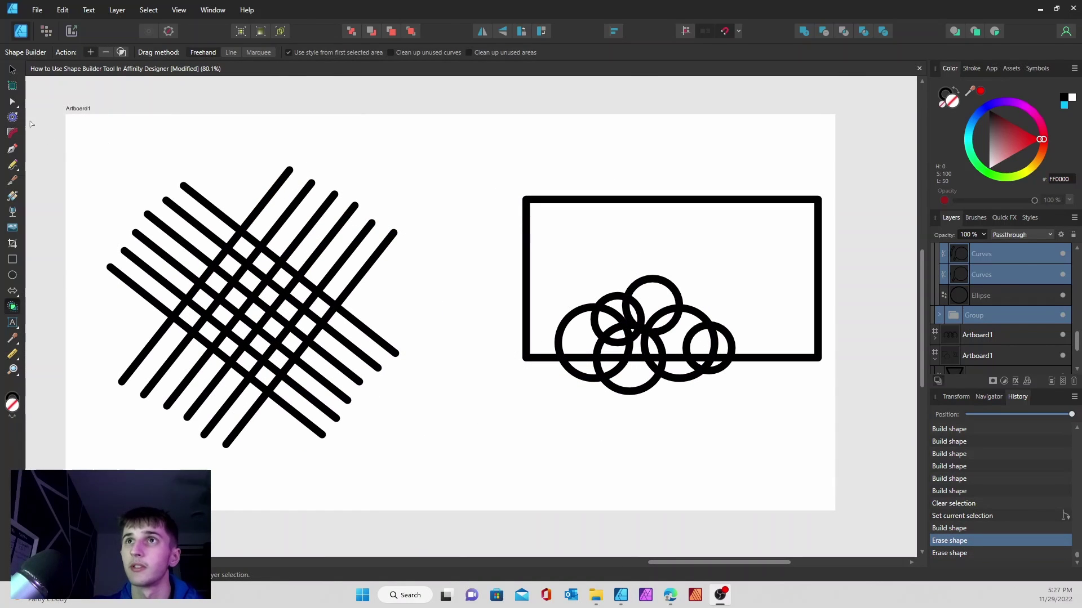
Select all 12 crossed lines and merge two rings of central cells into nested diamonds
click(12, 69)
mouse_move(70, 135)
mouse_down()
mouse_move(369, 169)
mouse_move(460, 488)
mouse_up()
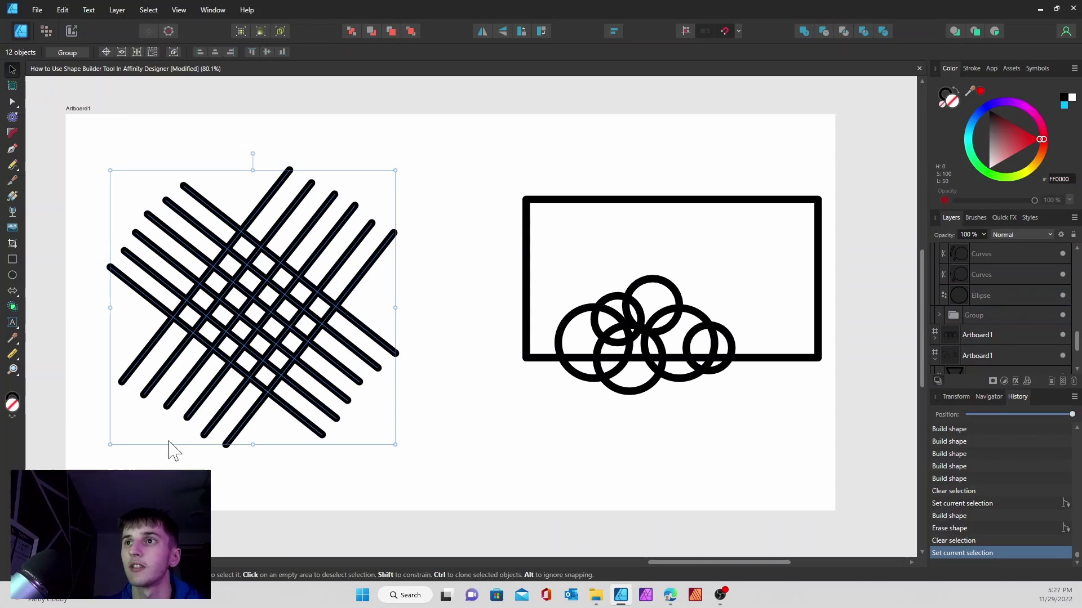
click(12, 307)
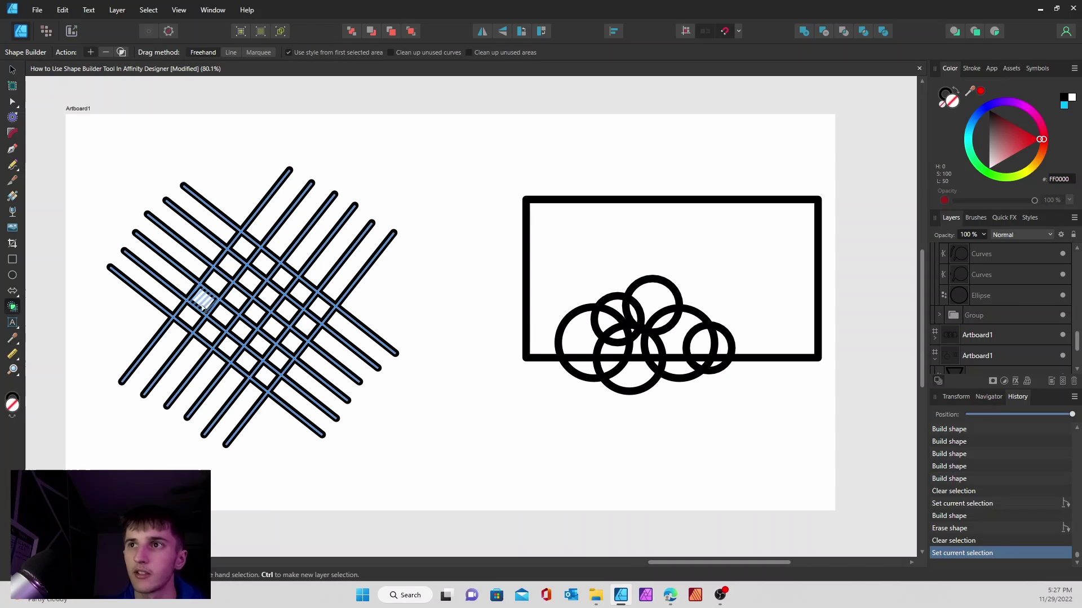
mouse_move(240, 250)
mouse_down()
mouse_move(196, 318)
mouse_move(271, 374)
mouse_move(313, 325)
mouse_move(299, 297)
mouse_move(253, 259)
mouse_up()
mouse_move(257, 310)
mouse_down()
mouse_move(244, 287)
mouse_move(264, 284)
mouse_move(232, 302)
mouse_move(233, 322)
mouse_move(268, 336)
mouse_move(273, 306)
mouse_move(251, 292)
mouse_up()
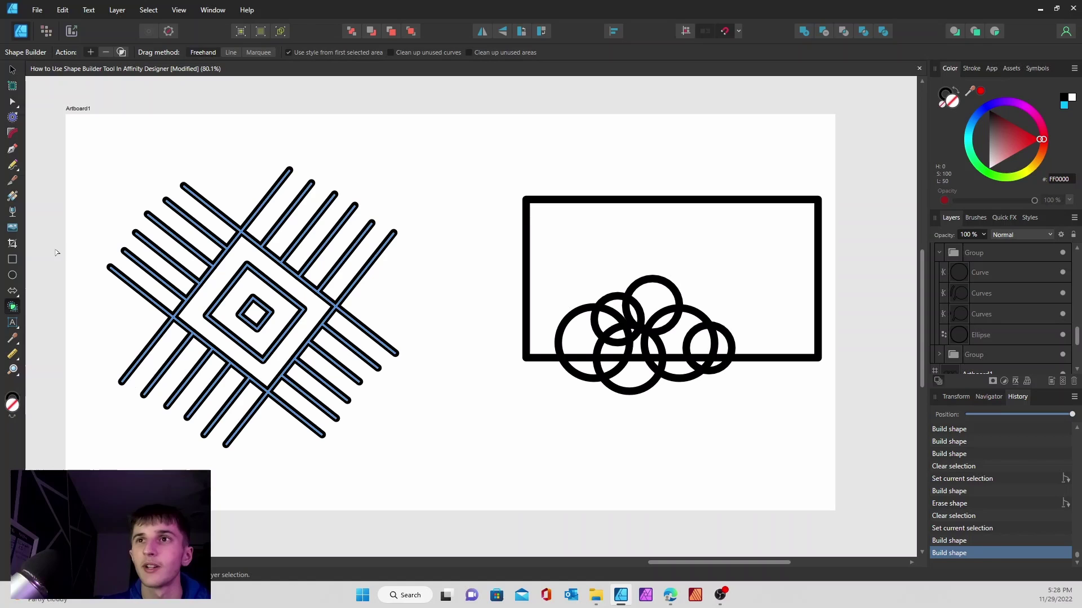
Draw a curved Pen line from above the grid to below it
click(10, 149)
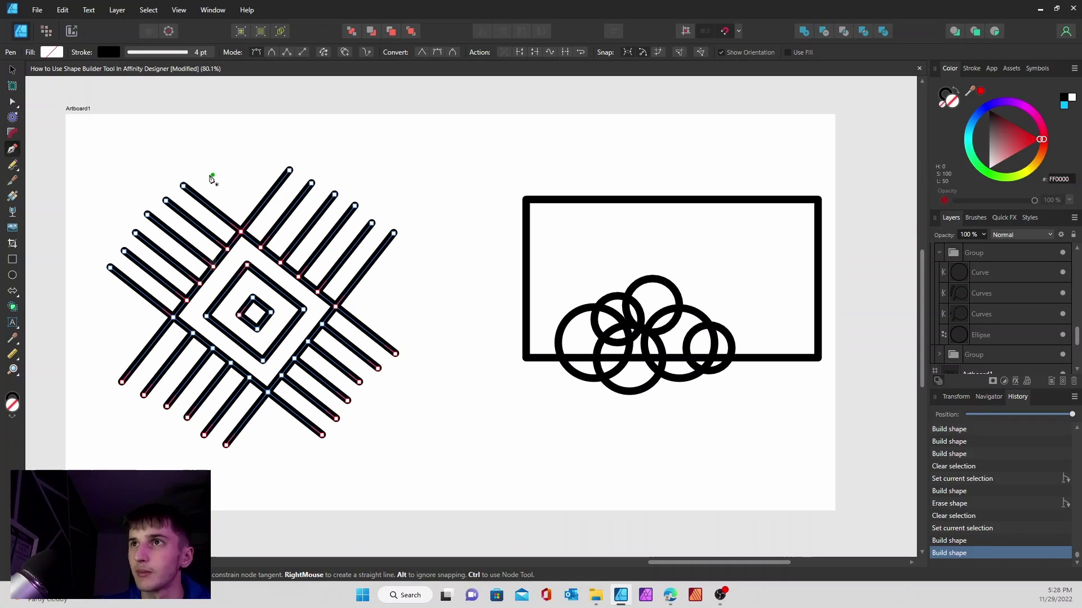
drag(212, 174, 307, 484)
click(281, 468)
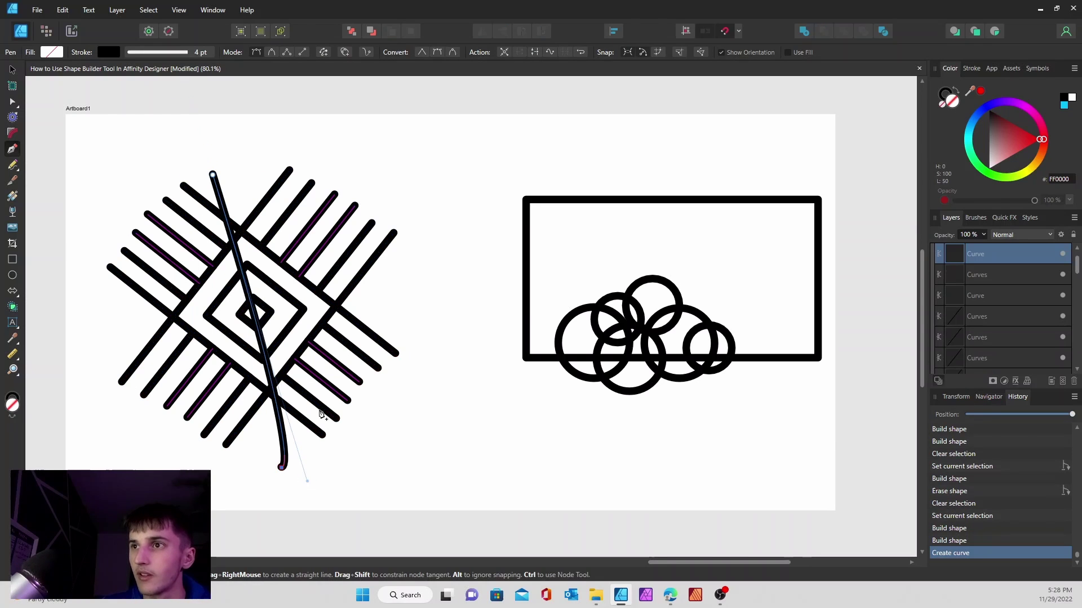
Select all 15 objects and merge the inner diamond regions and spiral with Shape Builder
click(12, 70)
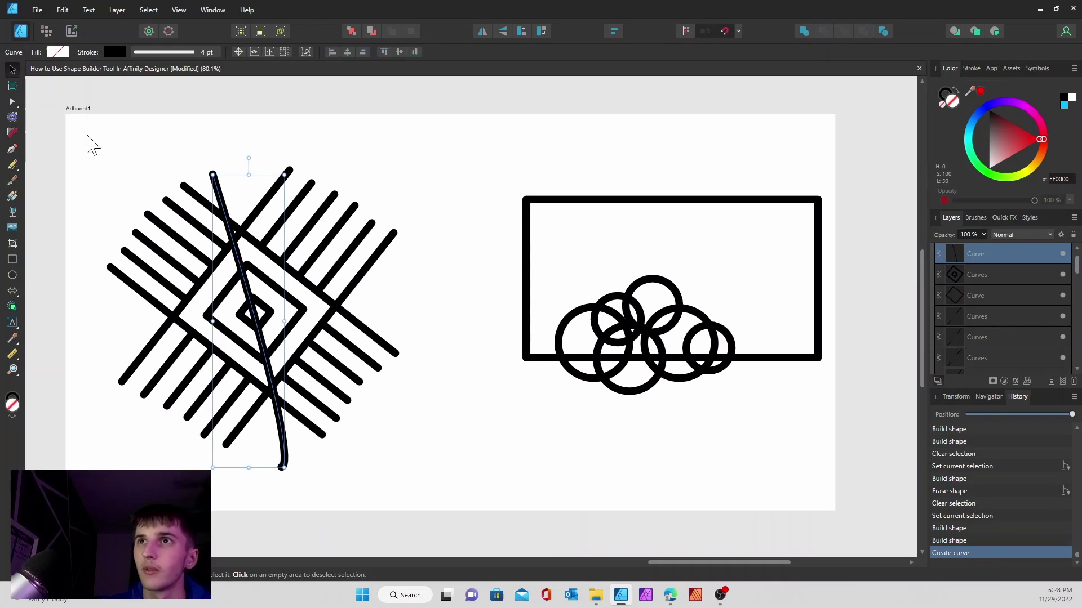
mouse_move(73, 130)
mouse_down()
mouse_move(382, 188)
mouse_move(474, 511)
mouse_up()
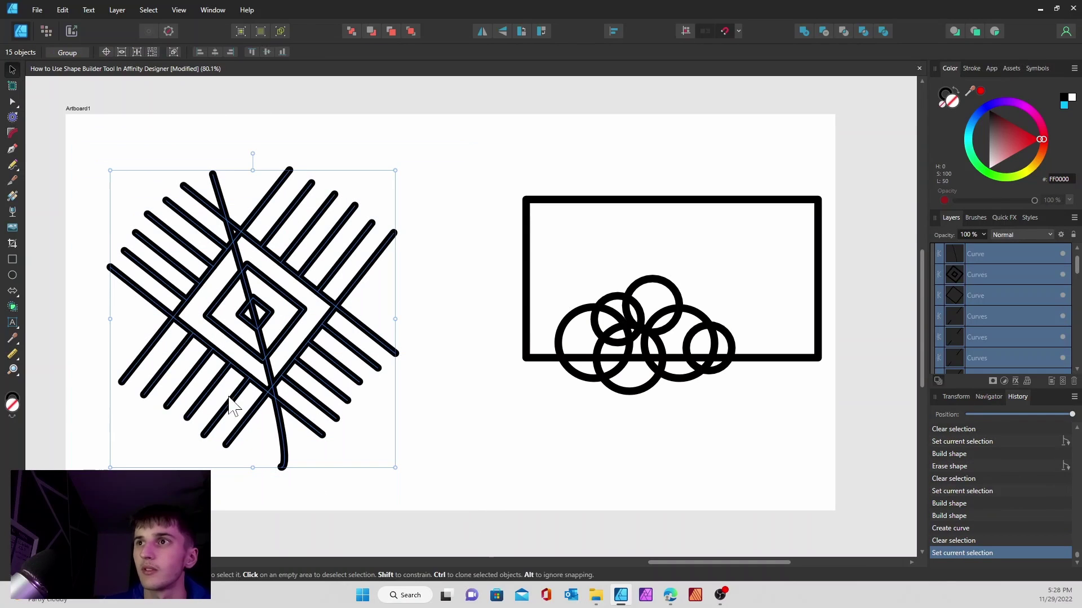
click(12, 307)
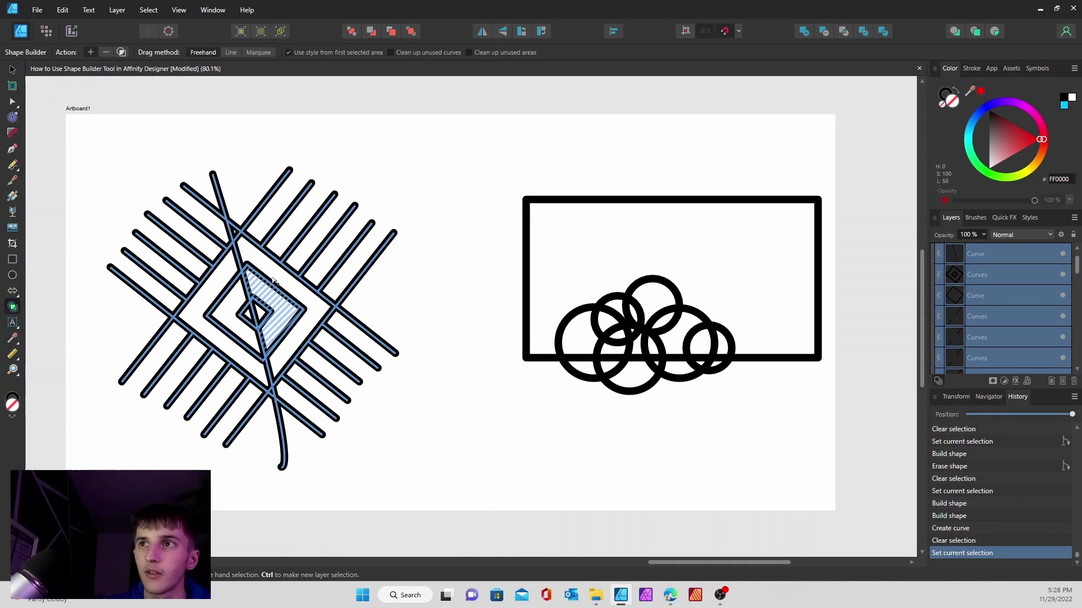
mouse_move(244, 293)
mouse_down()
mouse_move(228, 273)
mouse_move(256, 341)
mouse_move(309, 317)
mouse_up()
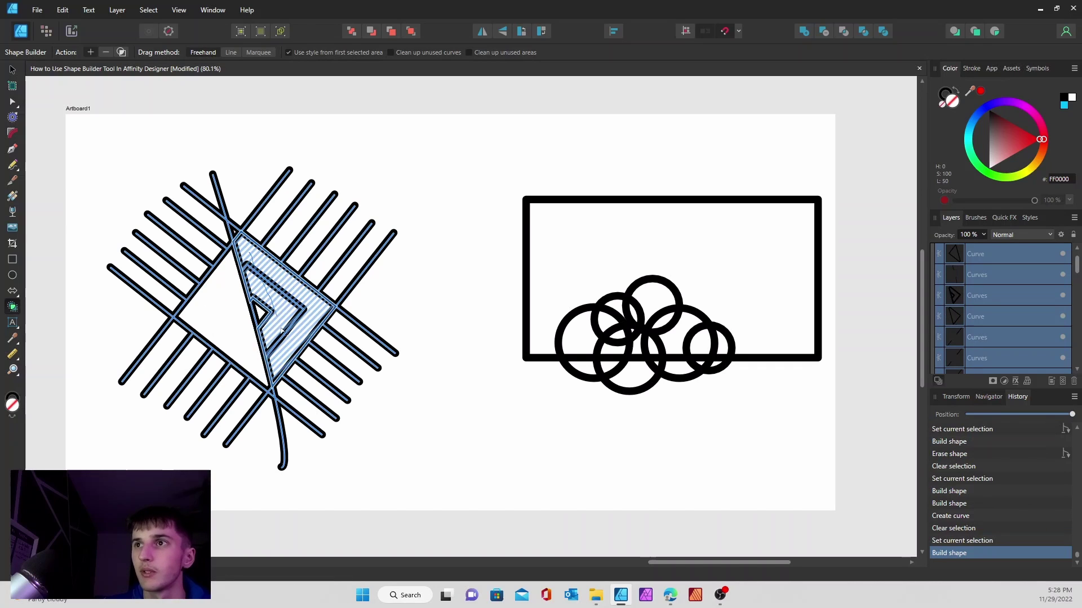
drag(284, 364, 285, 366)
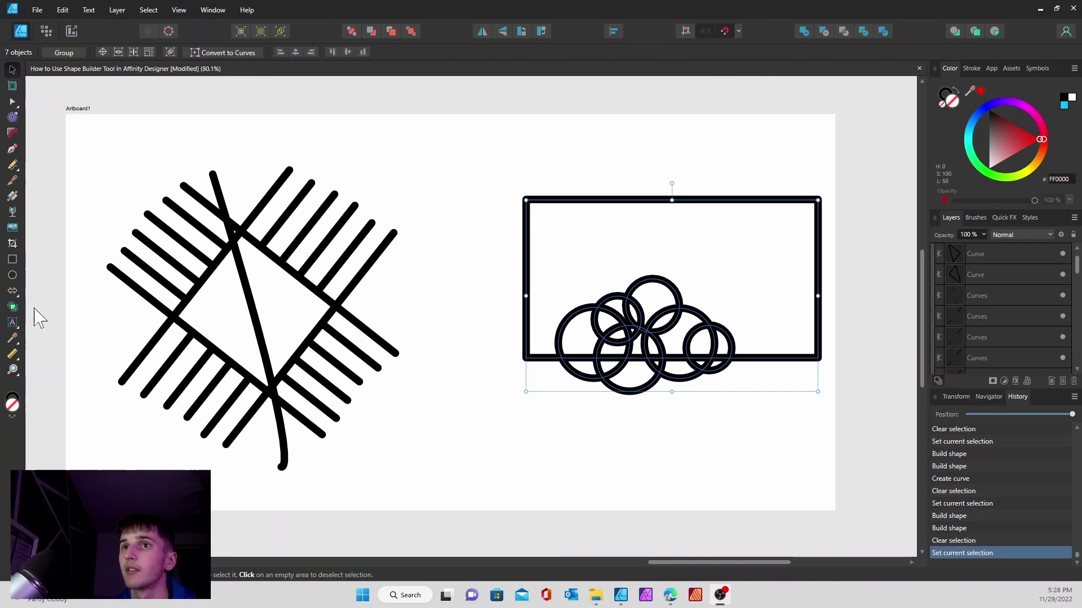
With both clean-up options ticked, merge the overlapping circles into one cloud shape
click(13, 307)
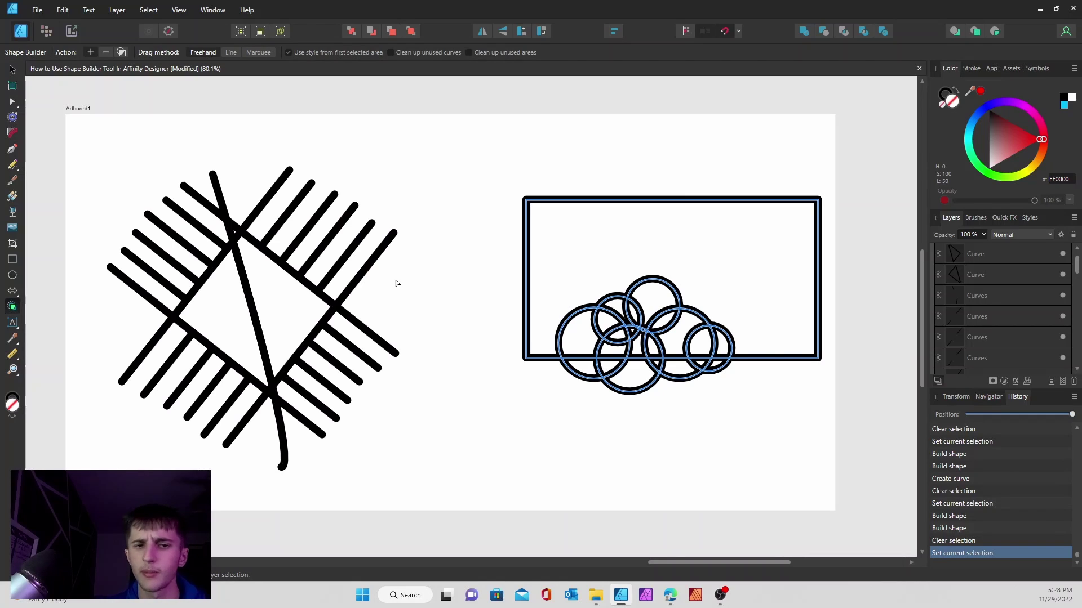
click(391, 52)
click(478, 51)
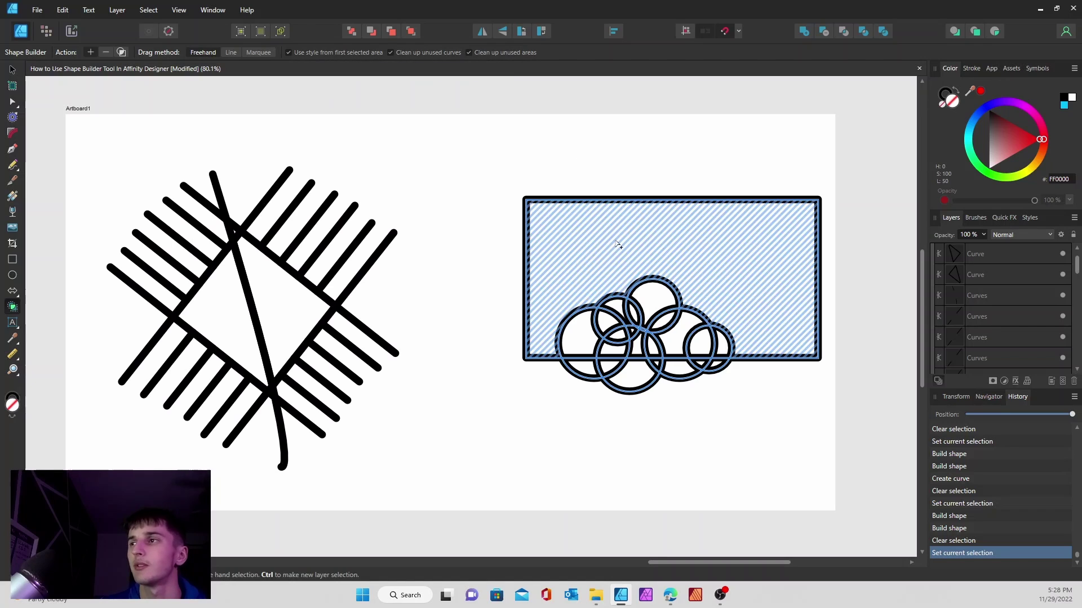
mouse_move(648, 302)
mouse_down()
mouse_move(583, 338)
mouse_move(581, 364)
mouse_move(594, 370)
mouse_move(622, 350)
mouse_move(641, 357)
mouse_move(632, 371)
mouse_move(639, 333)
mouse_move(650, 347)
mouse_move(664, 338)
mouse_move(661, 318)
mouse_move(679, 326)
mouse_move(637, 335)
mouse_move(657, 328)
mouse_move(720, 345)
mouse_move(718, 362)
mouse_move(671, 349)
mouse_up()
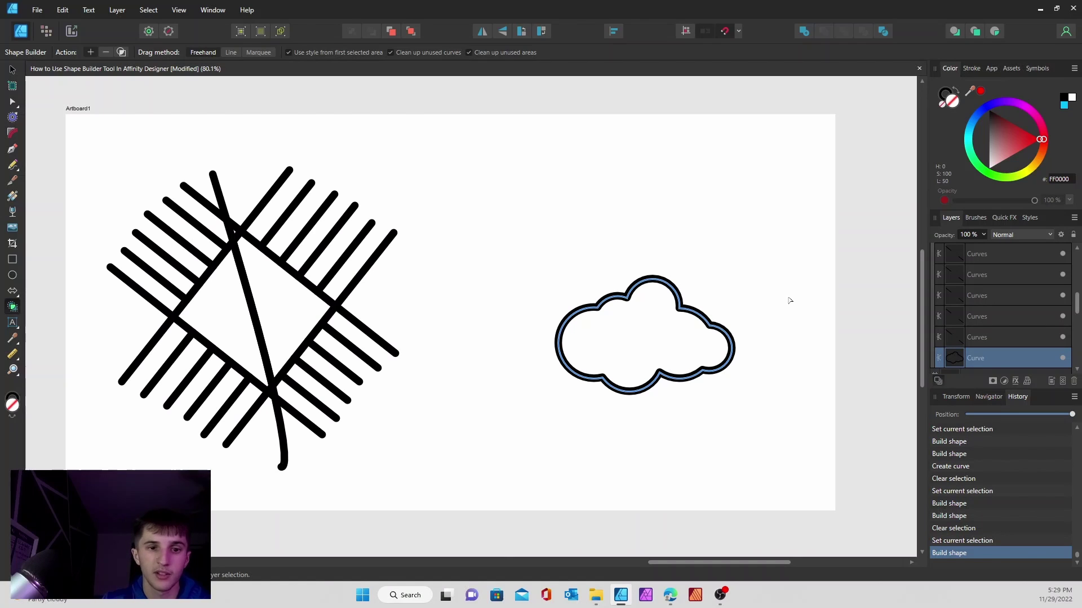
Undo the merge, disable Clean up unused areas, merge the circles and erase the rectangle region
key(ctrl+z)
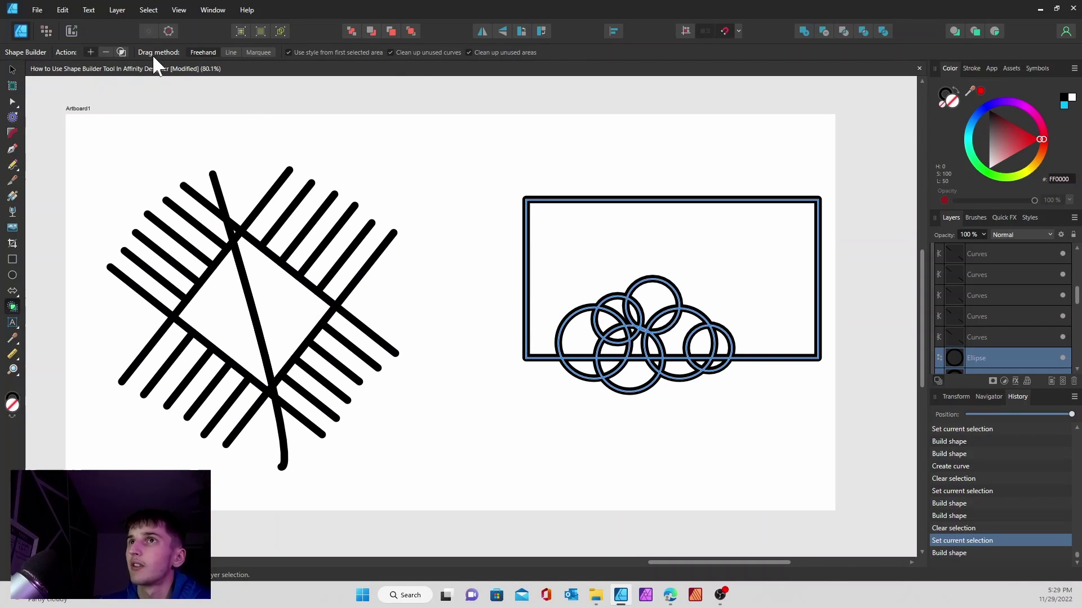
click(469, 52)
mouse_move(651, 301)
mouse_down()
mouse_move(572, 328)
mouse_move(604, 358)
mouse_move(628, 328)
mouse_move(611, 348)
mouse_move(633, 359)
mouse_move(585, 370)
mouse_move(656, 341)
mouse_move(650, 367)
mouse_move(717, 353)
mouse_move(663, 317)
mouse_move(646, 334)
mouse_up()
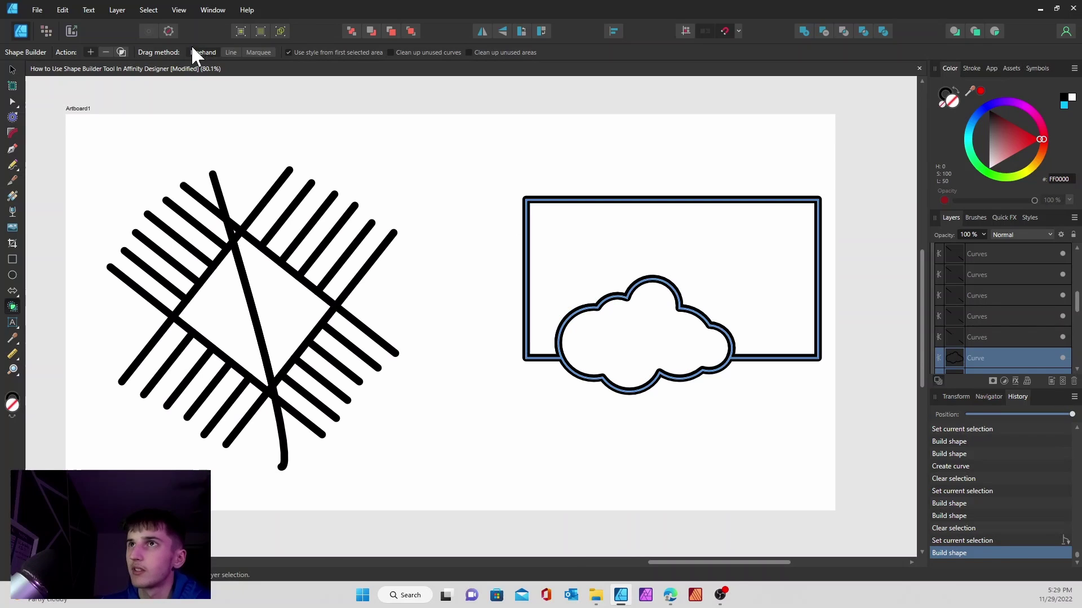
click(105, 51)
drag(592, 237, 779, 209)
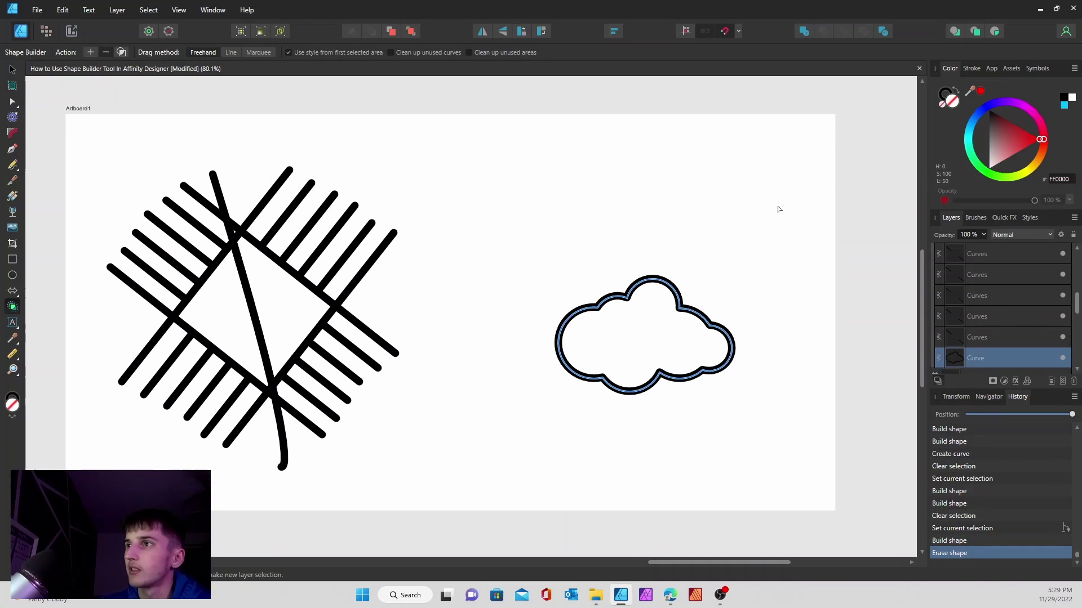